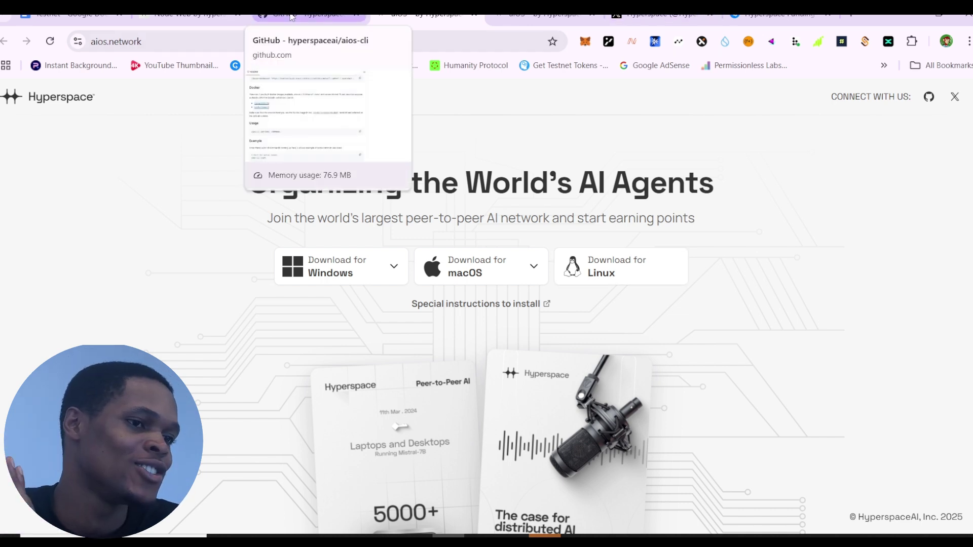
Open Hyperspace's X profile and review its bio, follower details and recent posts
click(658, 18)
scroll(456, 304, down, 5)
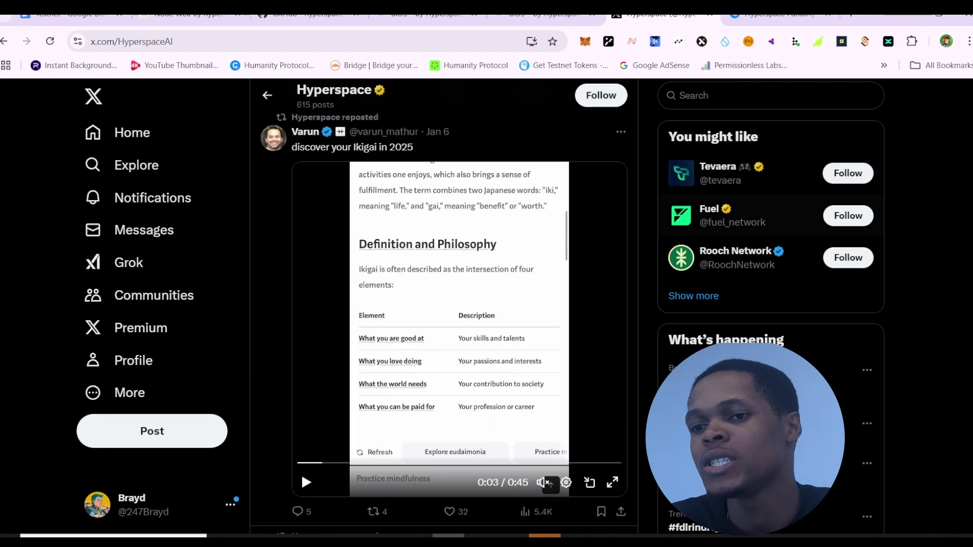
scroll(407, 355, up, 10)
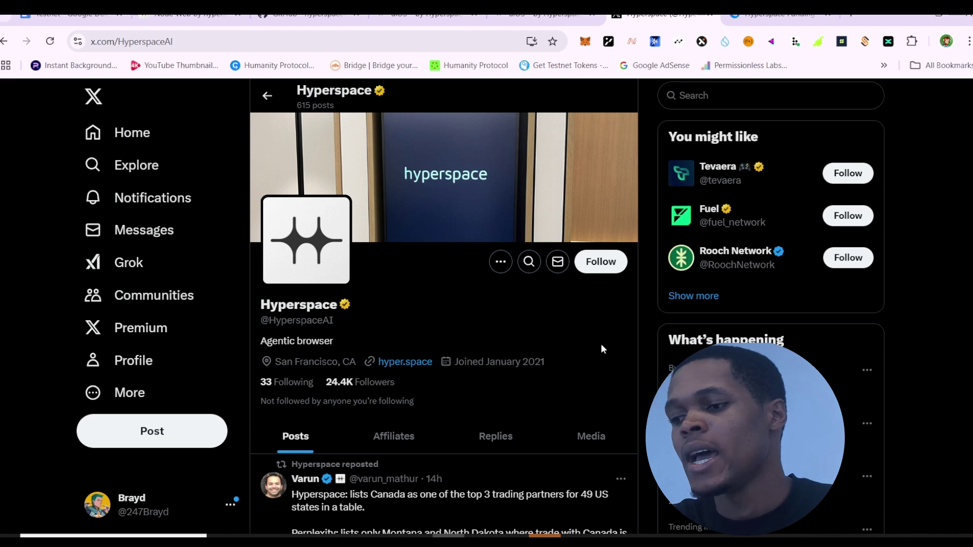
scroll(632, 337, down, 4)
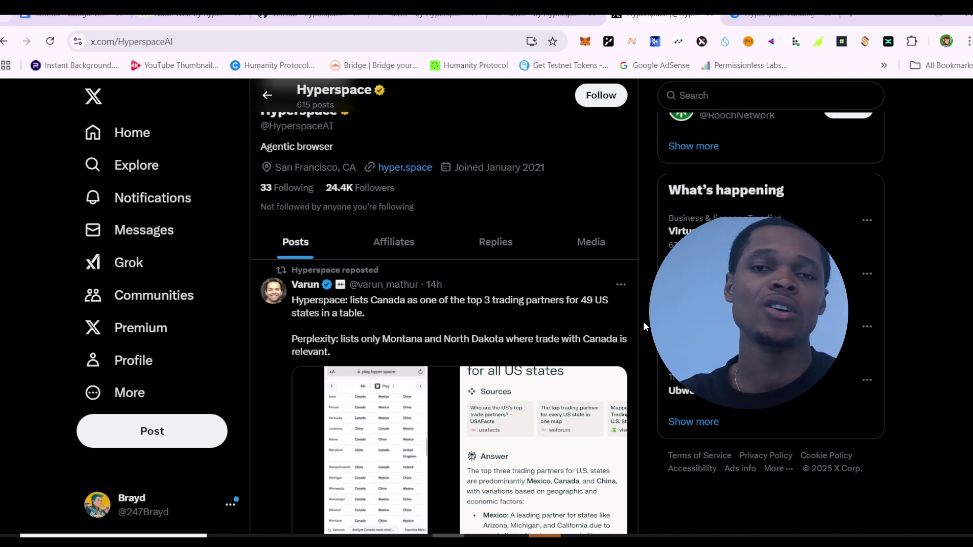
scroll(643, 324, down, 1)
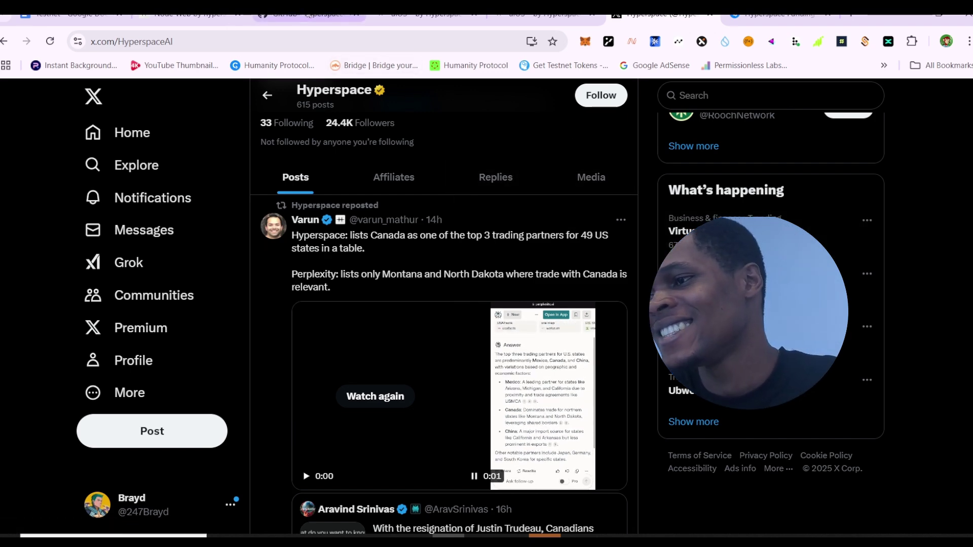
On the Hyperspace node web page, view the available large language models and the node's points summary
click(187, 16)
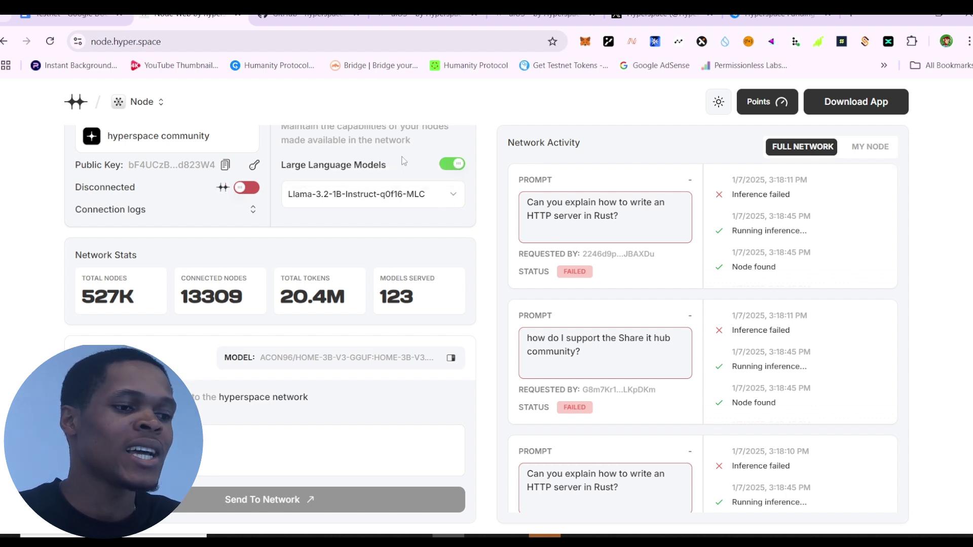
click(450, 203)
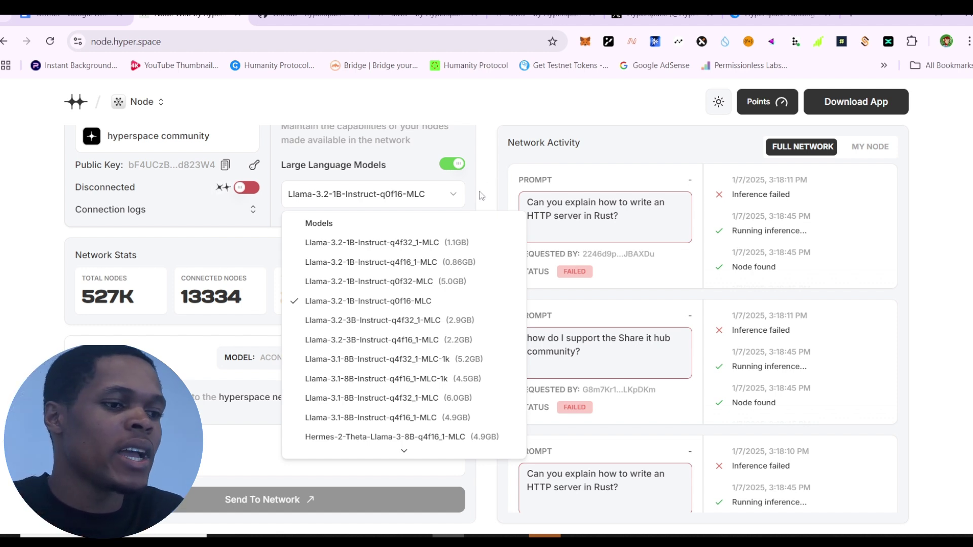
click(490, 170)
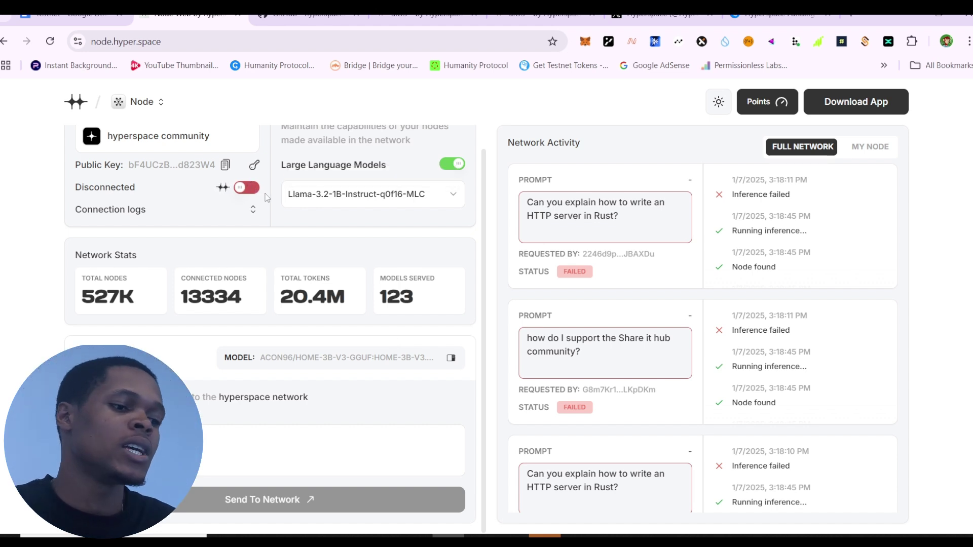
click(765, 102)
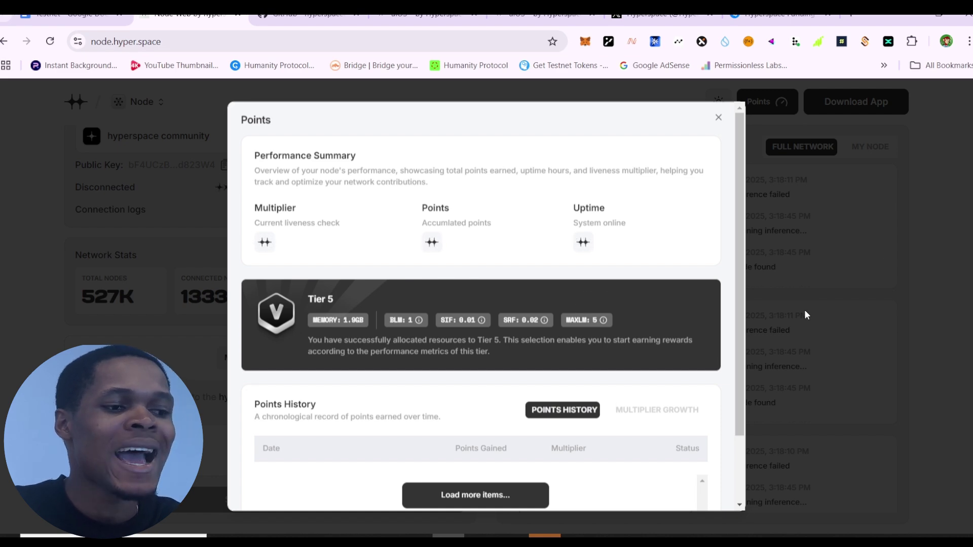
click(719, 118)
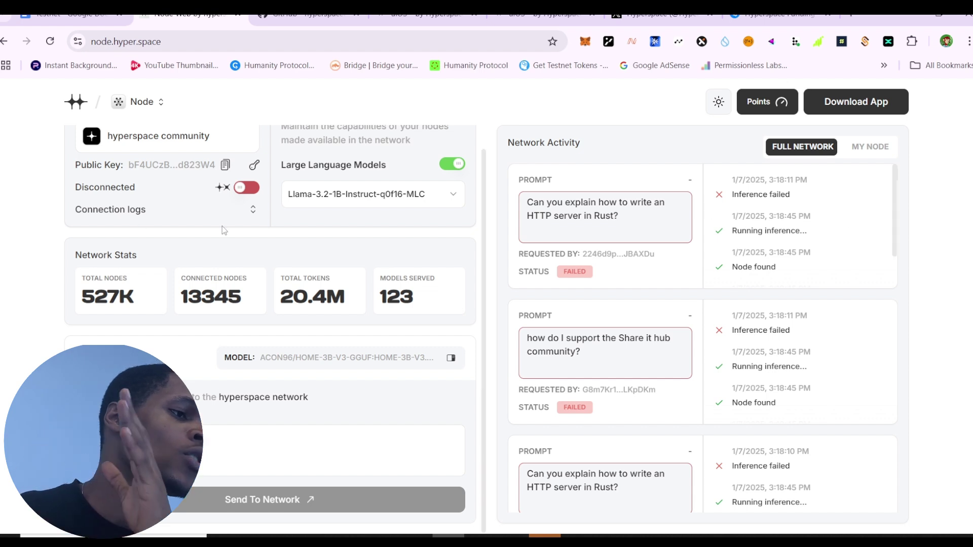
Copy the web node's current private key from its key export dialog and close the dialog
scroll(339, 237, up, 1)
scroll(339, 237, up, 1)
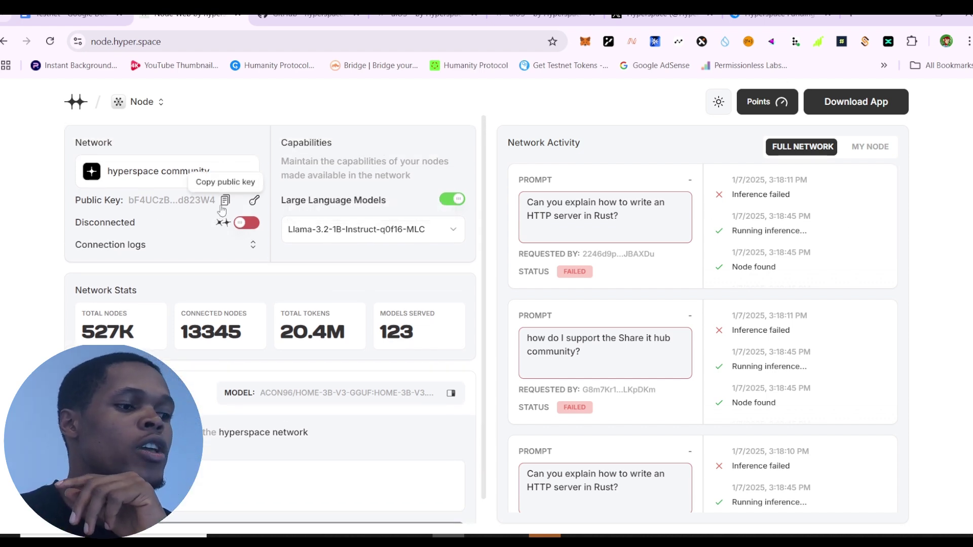
click(254, 201)
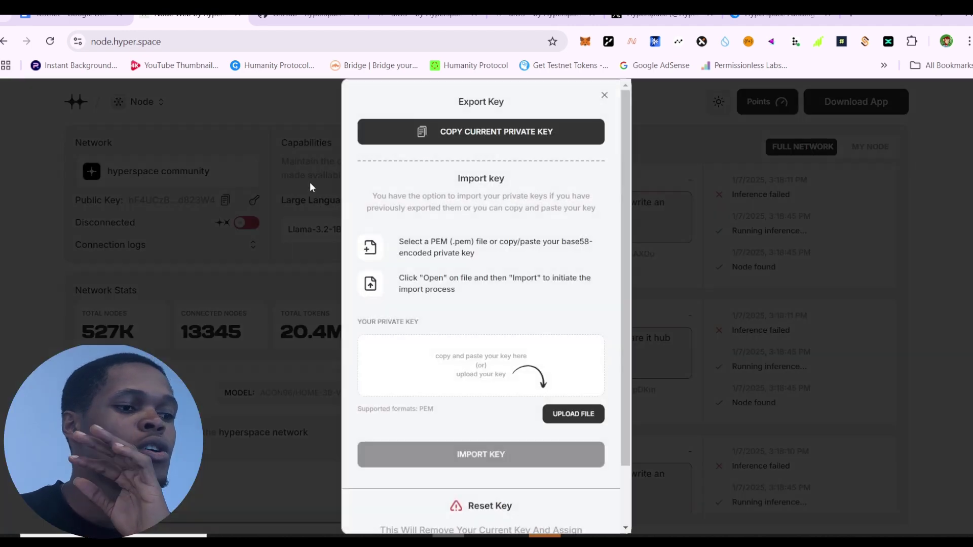
click(458, 134)
click(604, 95)
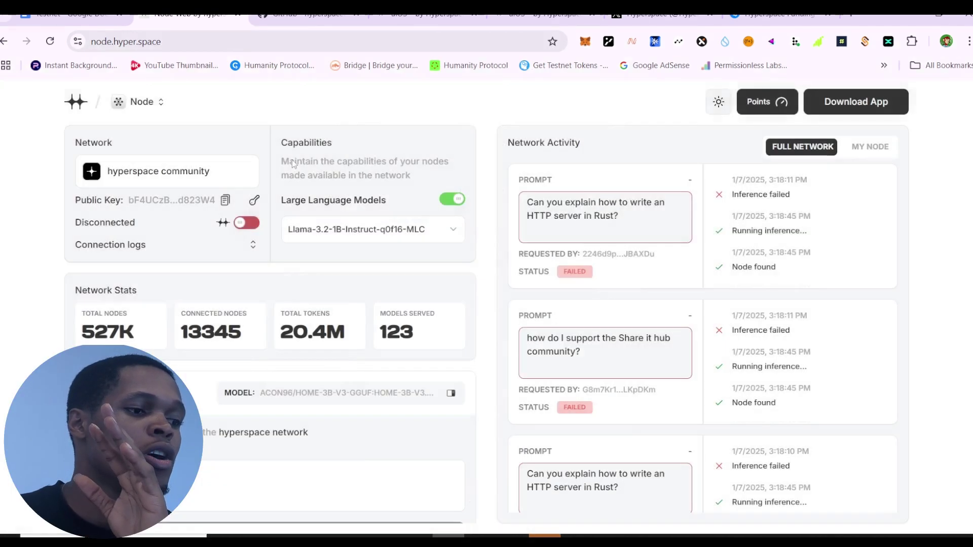
click(254, 200)
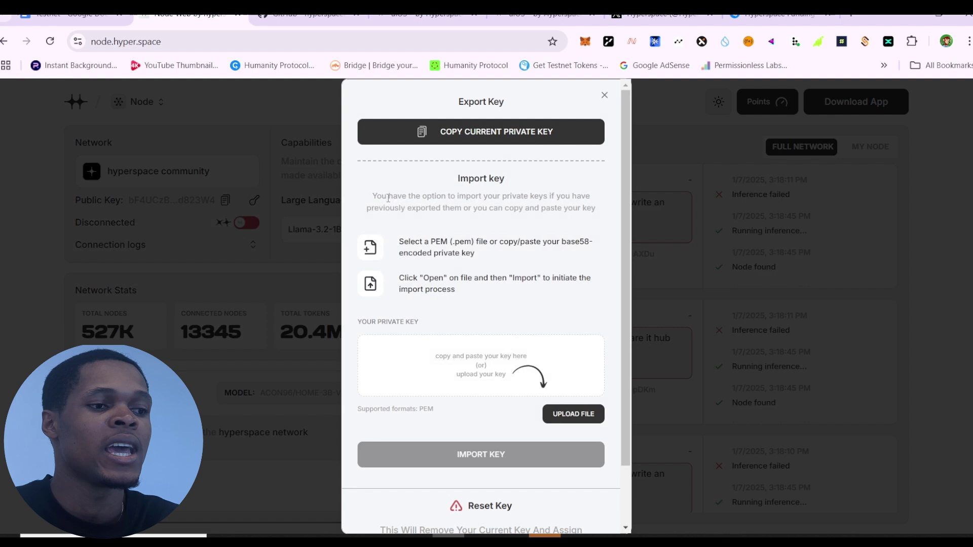
click(534, 142)
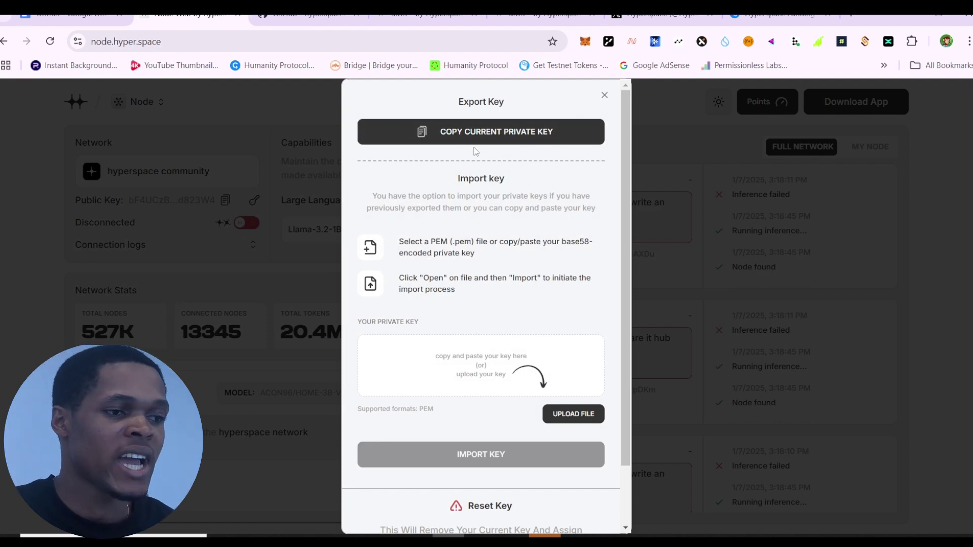
click(478, 129)
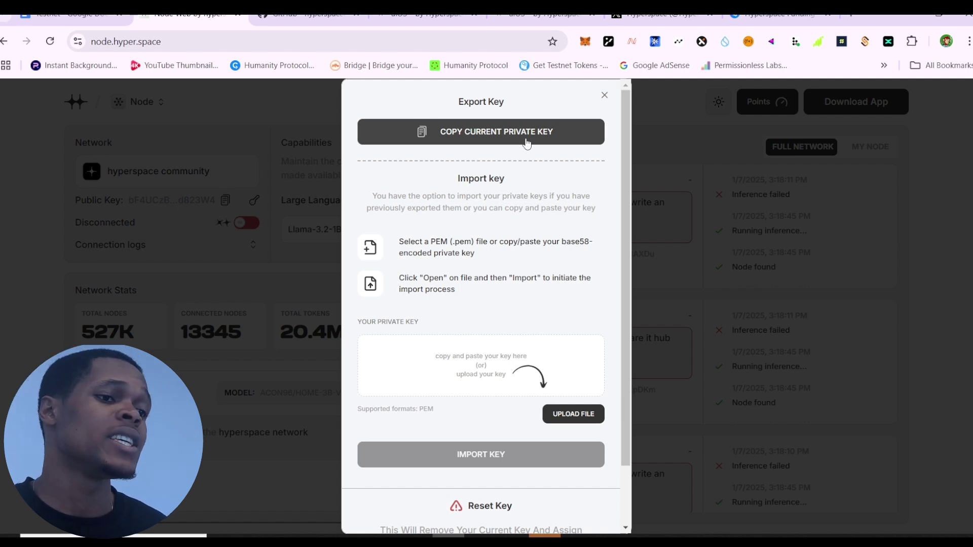
click(605, 97)
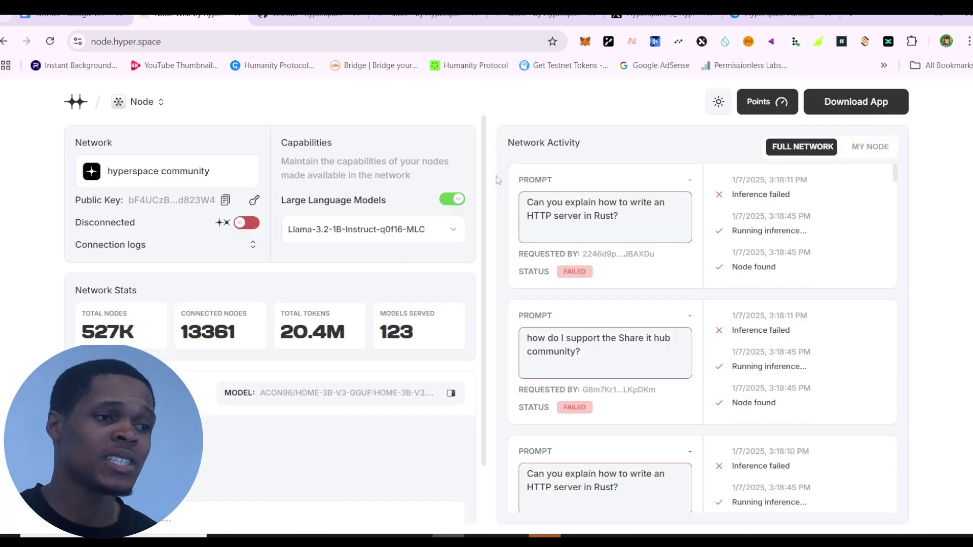
Open the aiOS download page at aios.network and view the download options for Windows
click(425, 16)
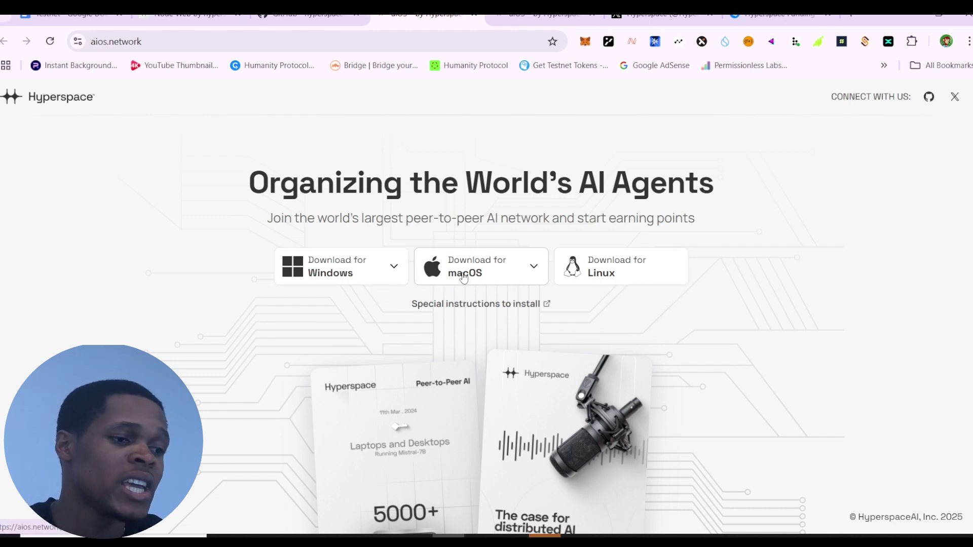
click(393, 267)
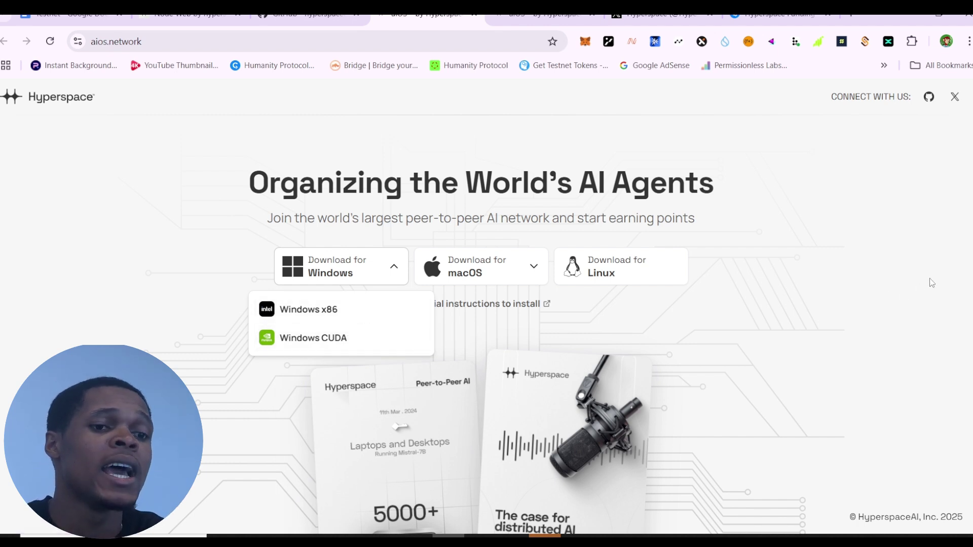
click(893, 279)
Switch to the aiOS desktop app and review its Overview page with network, device and model details
click(517, 536)
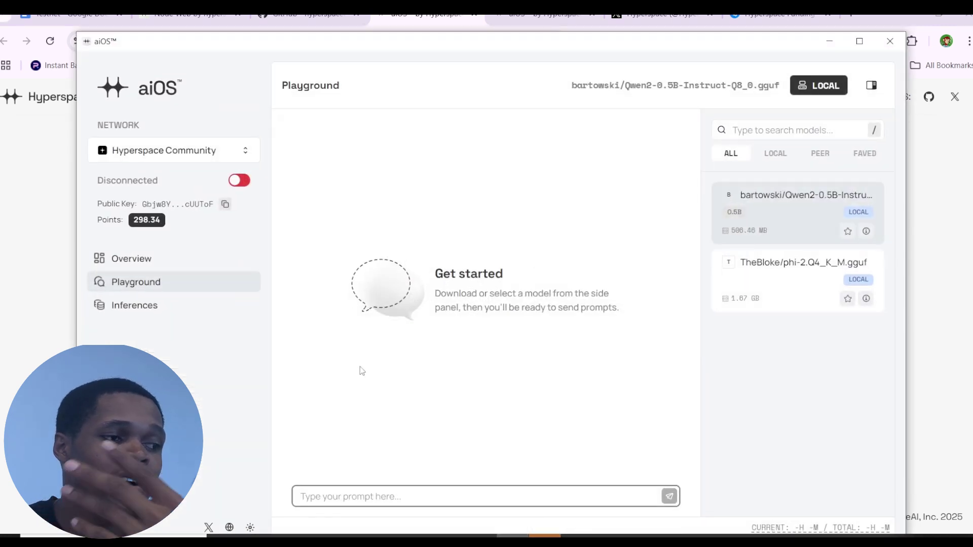
click(154, 261)
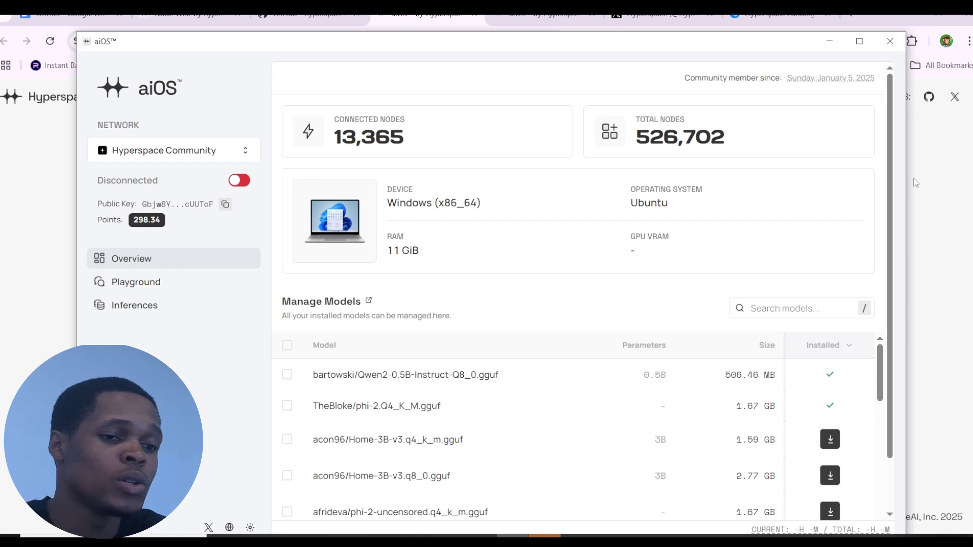
scroll(883, 195, down, 1)
scroll(884, 206, up, 1)
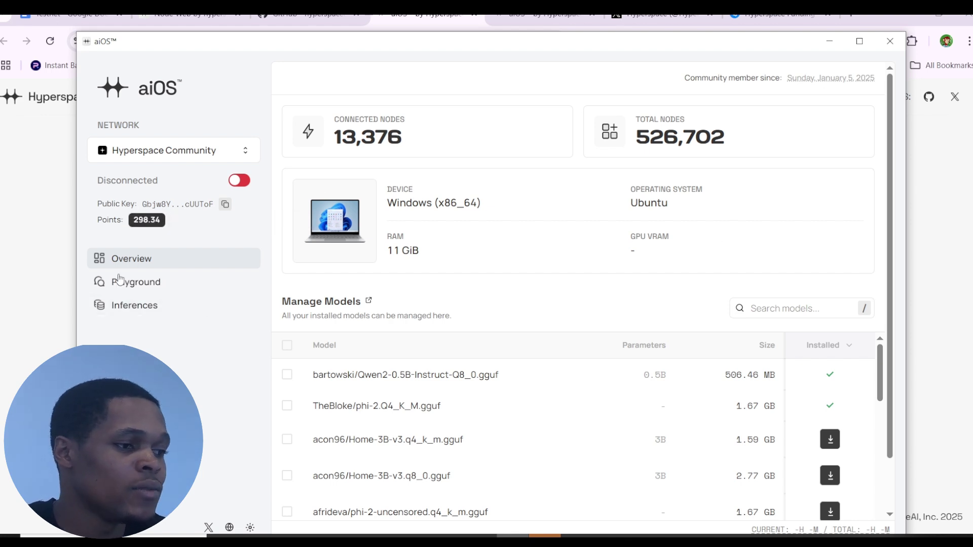
Open the key import file chooser from the aiOS settings and cancel it without selecting a key file
click(250, 528)
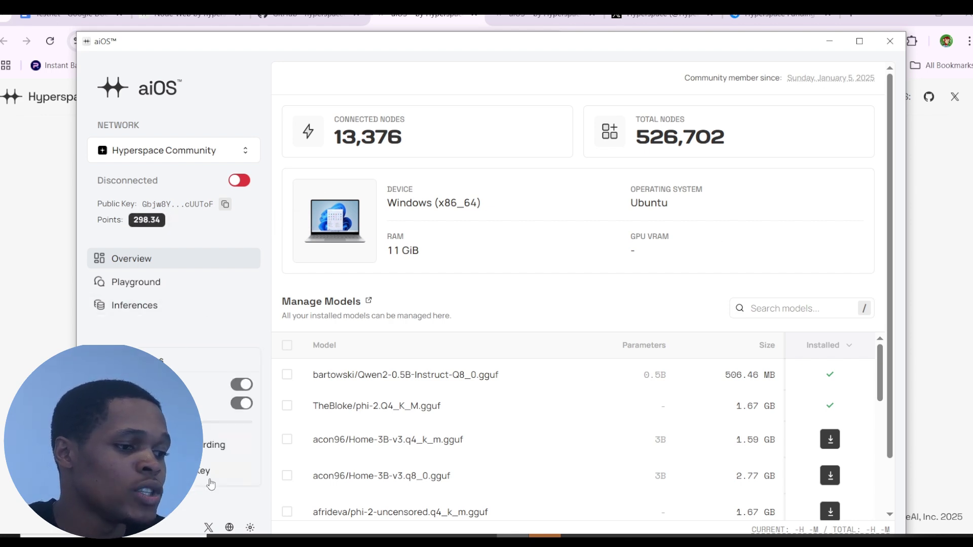
click(238, 305)
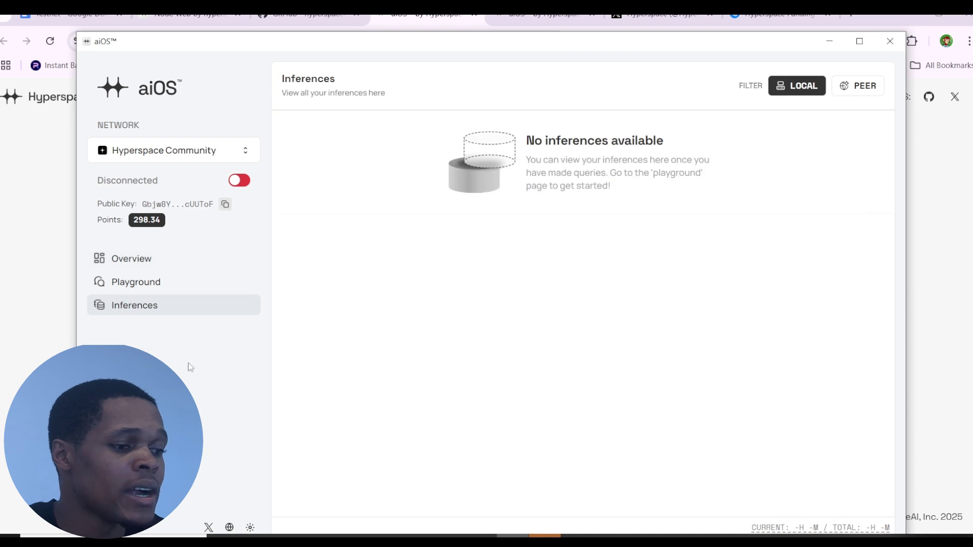
click(250, 528)
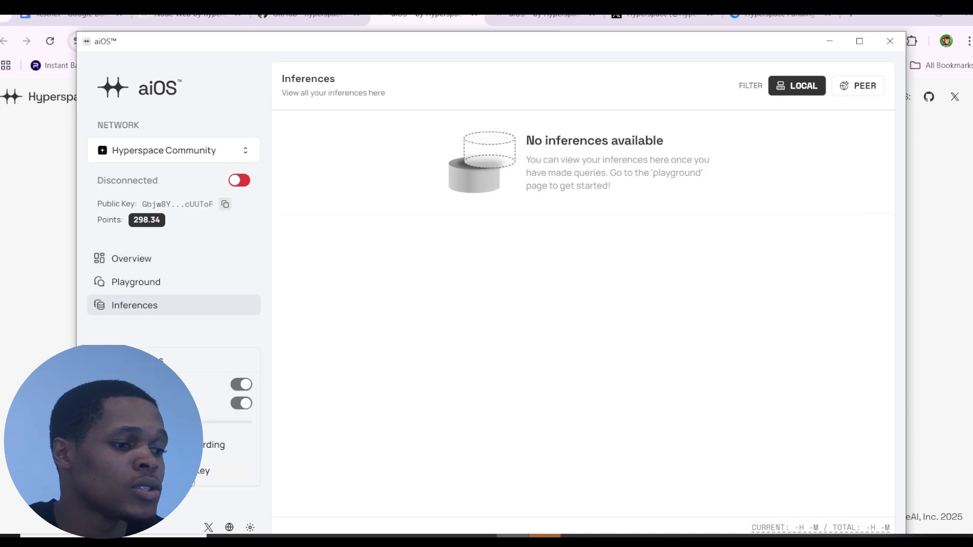
click(199, 480)
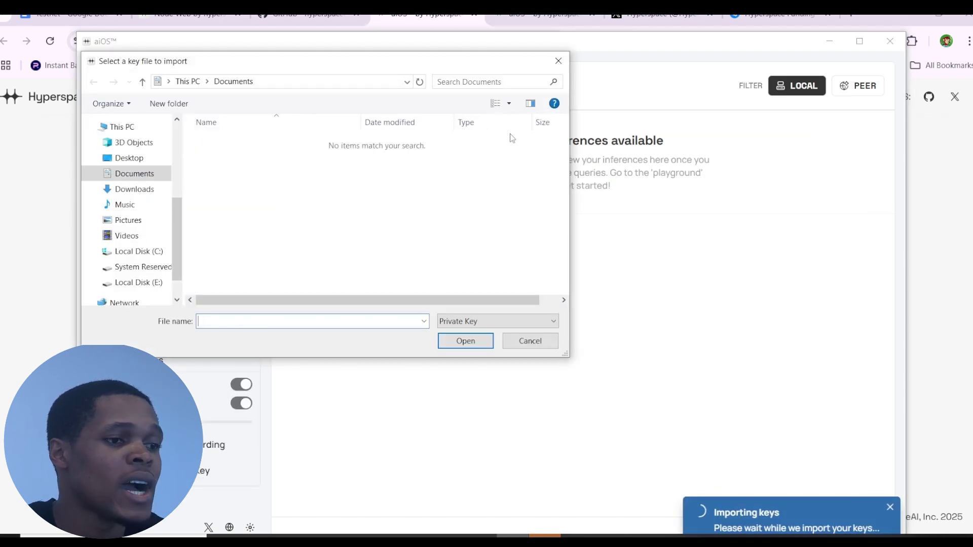
click(559, 61)
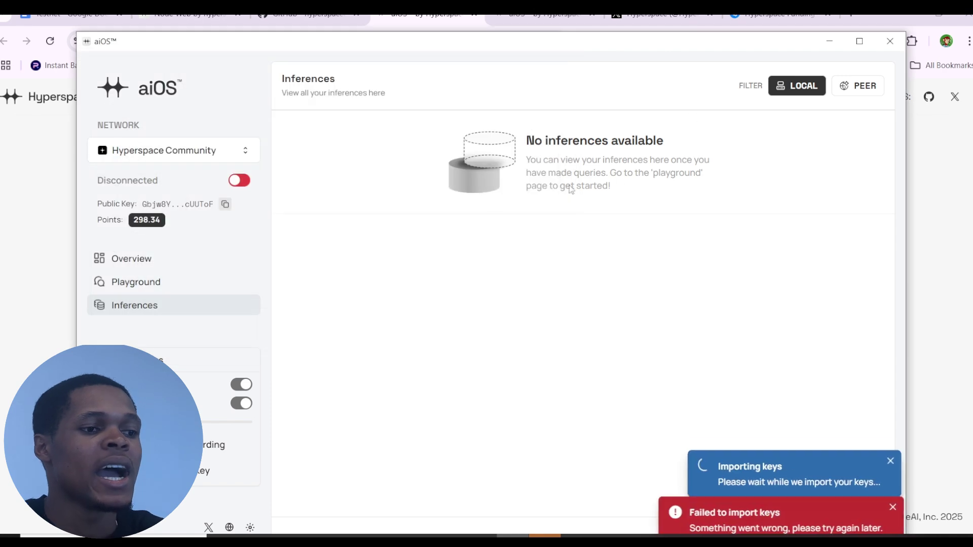
Return to the aiOS Overview page and examine the connected nodes and the parameters and sizes of the listed models
click(152, 264)
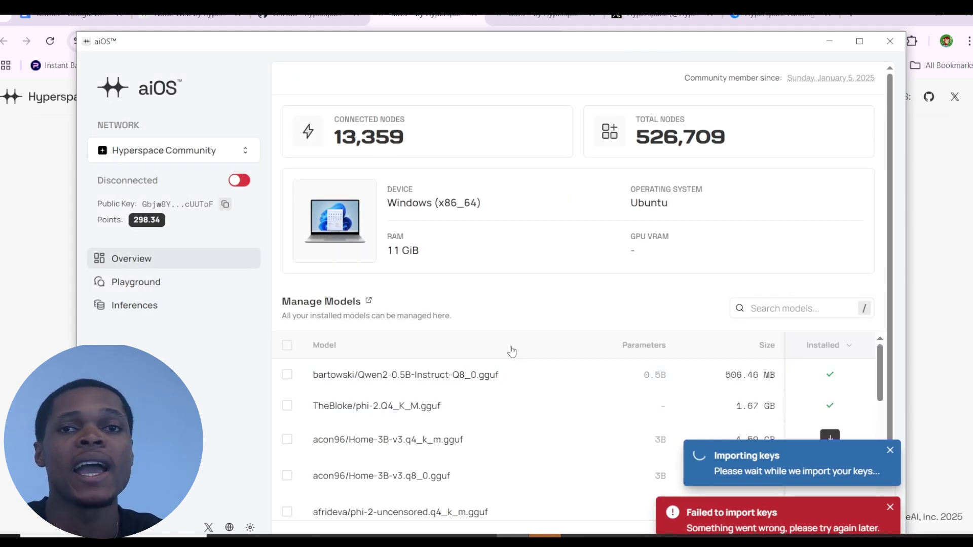
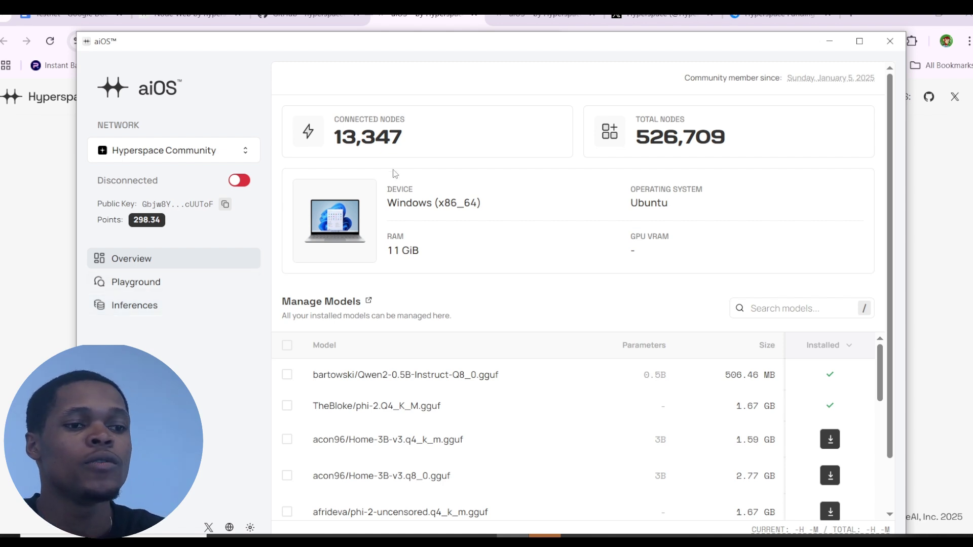
drag(433, 141, 305, 136)
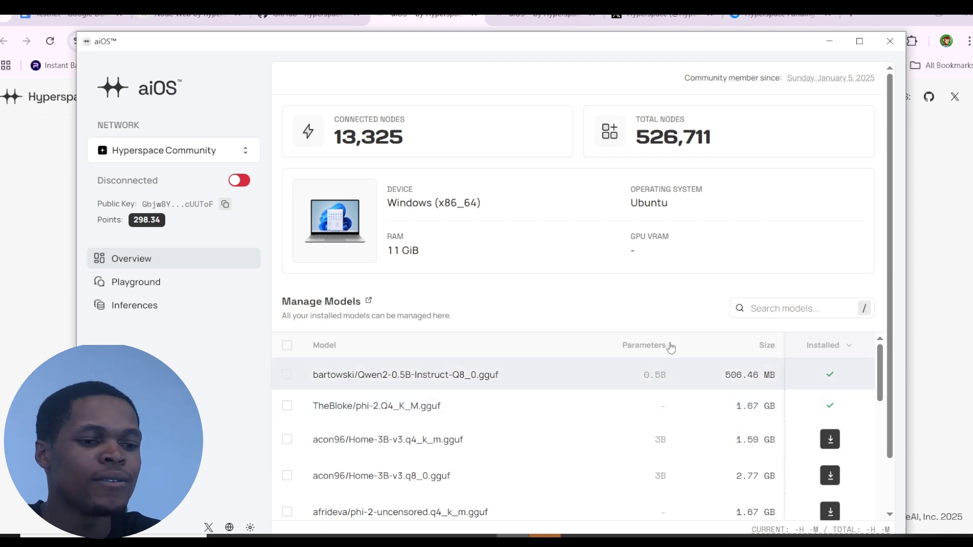
scroll(661, 400, down, 4)
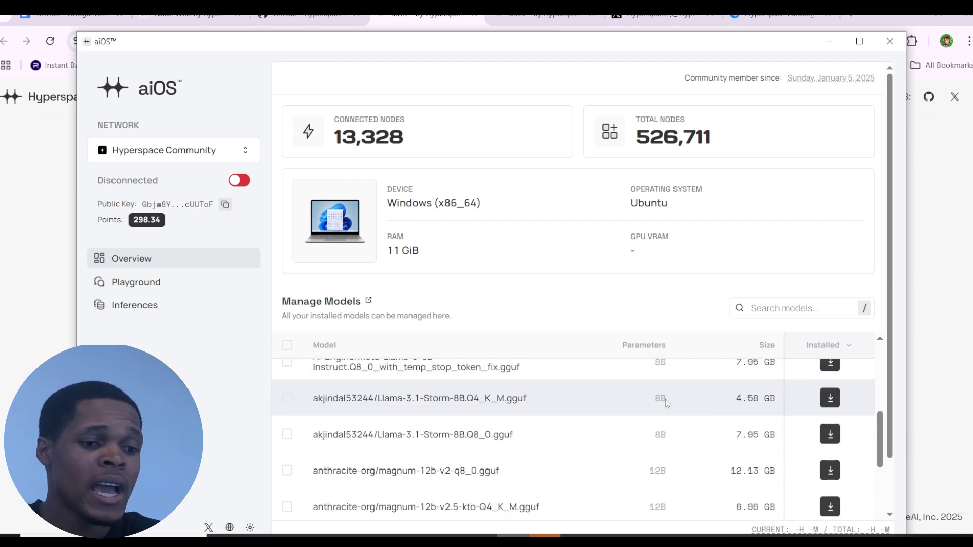
scroll(730, 430, down, 4)
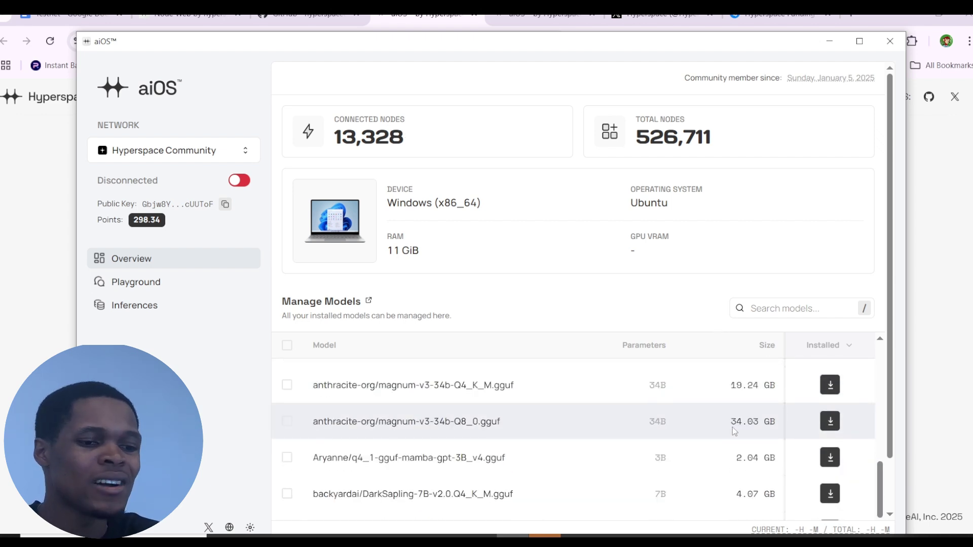
scroll(734, 432, up, 5)
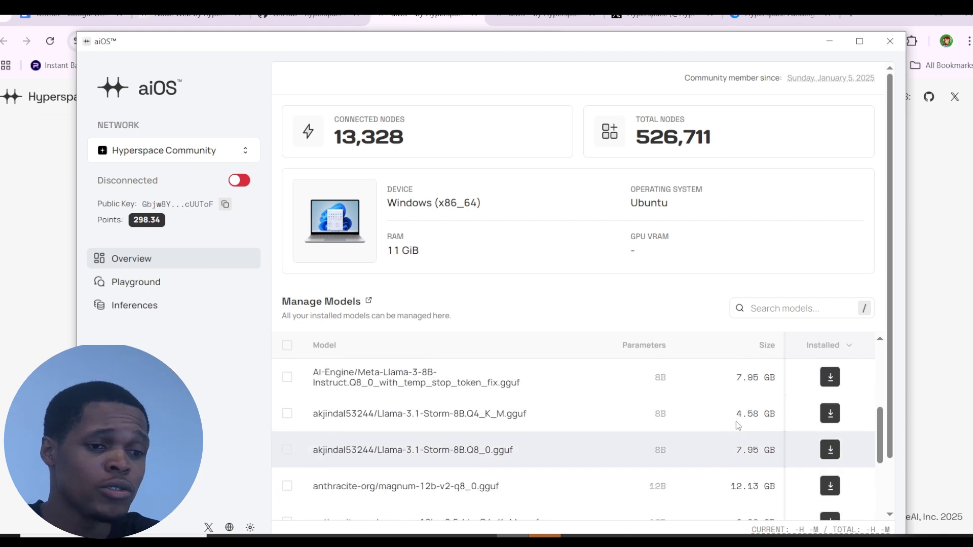
scroll(736, 422, up, 5)
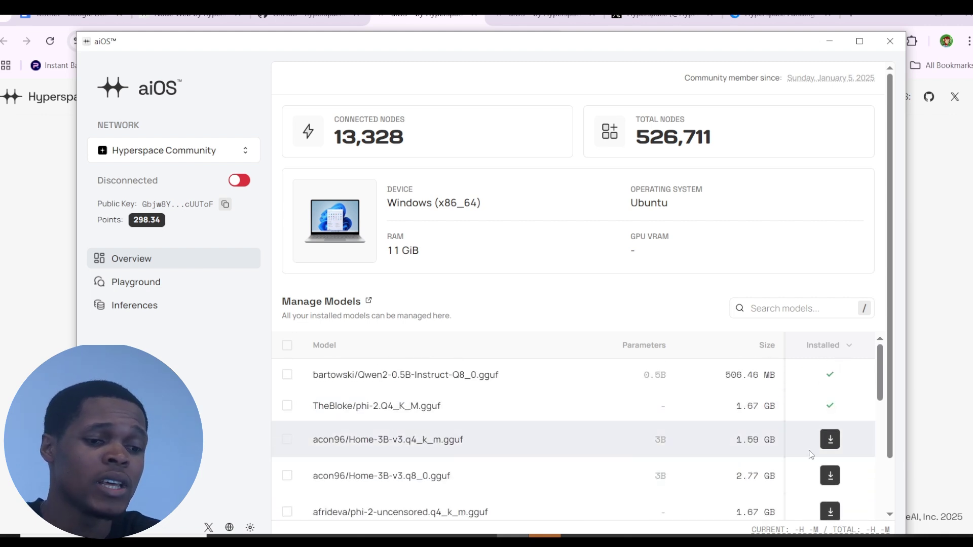
scroll(811, 449, down, 5)
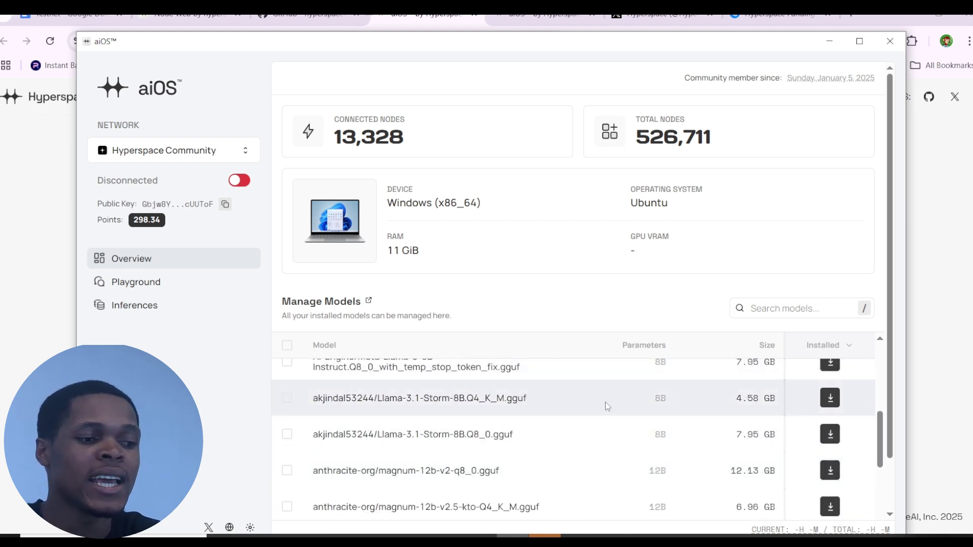
scroll(633, 395, up, 5)
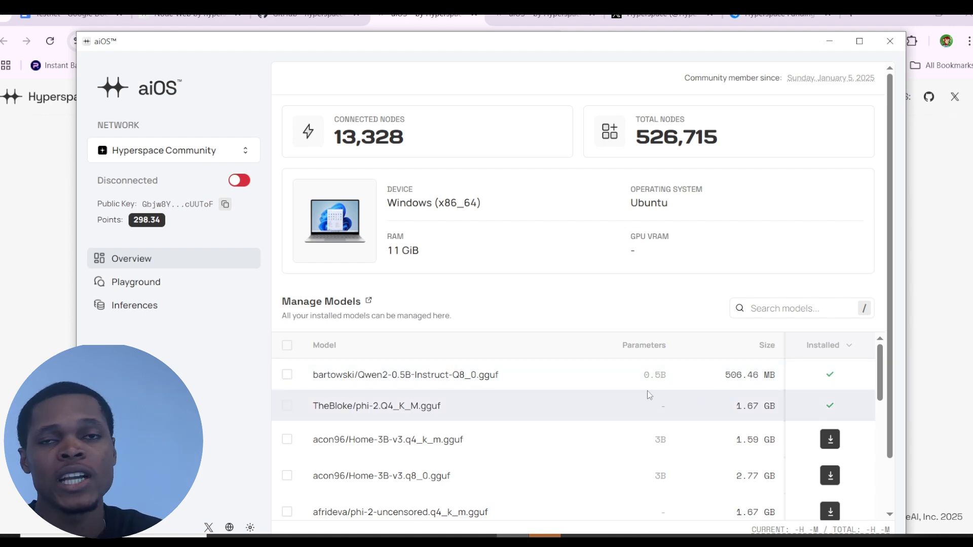
Browse the Manage Models list and compare the file sizes of the models available for download
scroll(803, 418, down, 5)
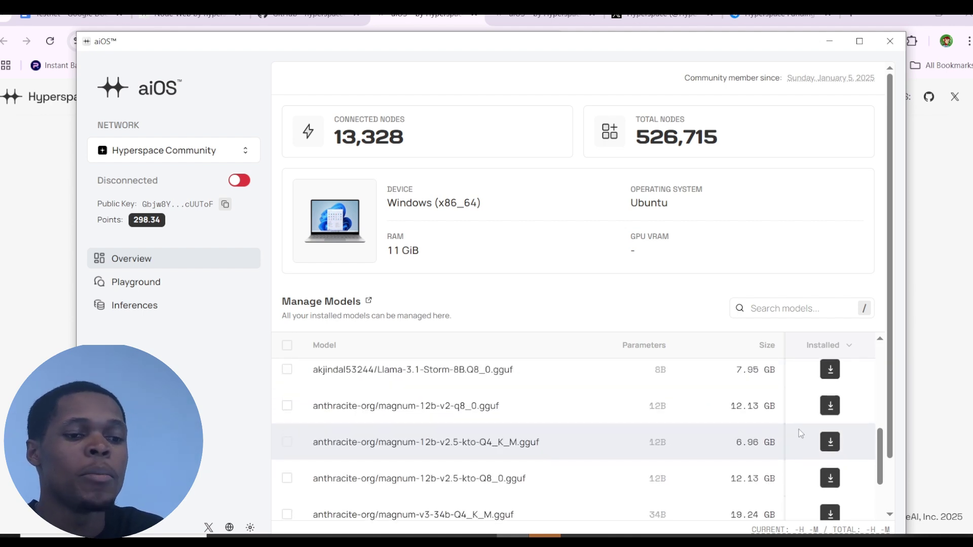
scroll(799, 430, up, 5)
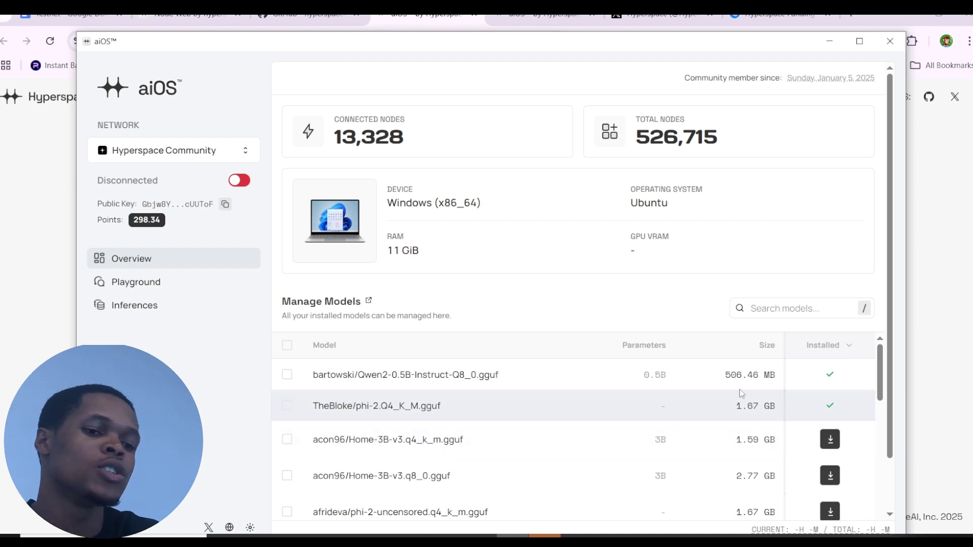
scroll(863, 404, down, 3)
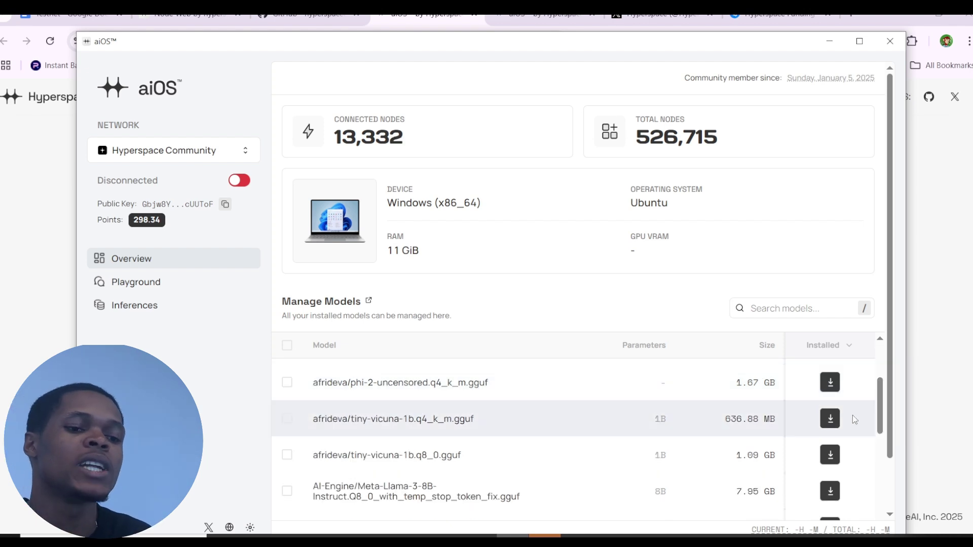
scroll(743, 441, down, 3)
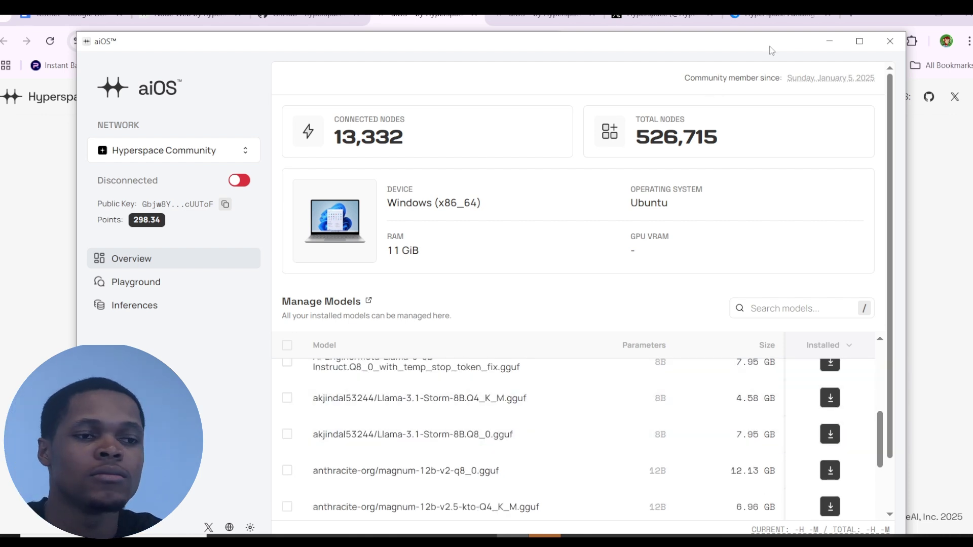
Minimize the aiOS window and switch to the Containers view in Docker Desktop
click(829, 41)
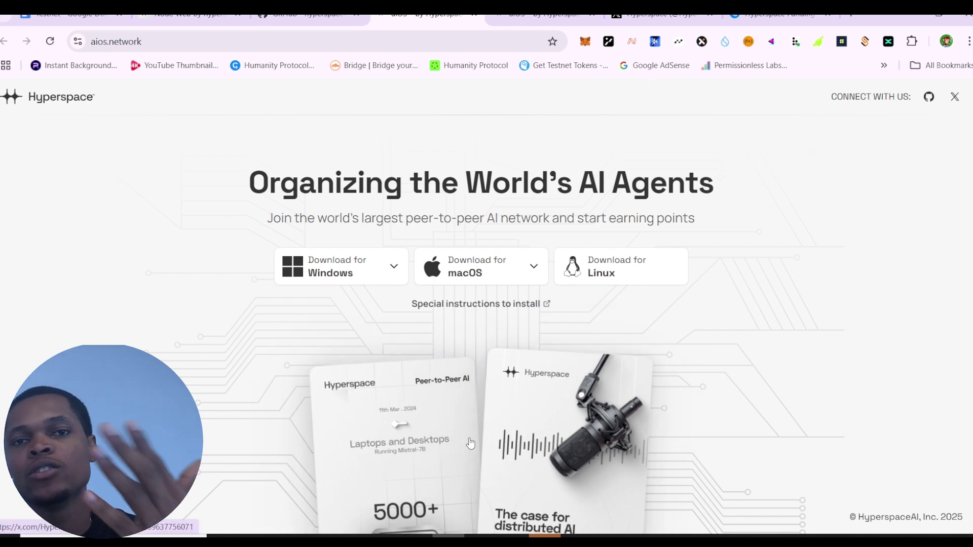
mouse_move(471, 444)
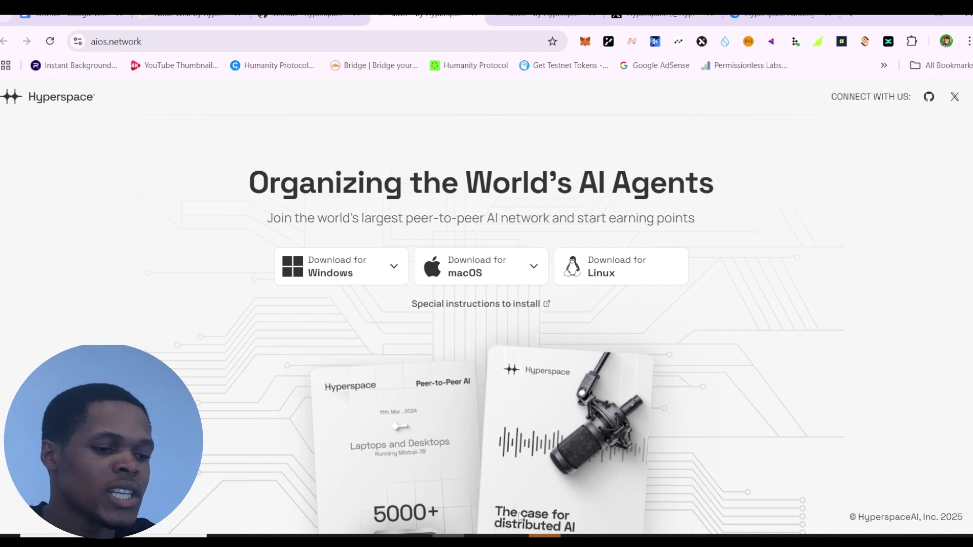
key(alt+Tab)
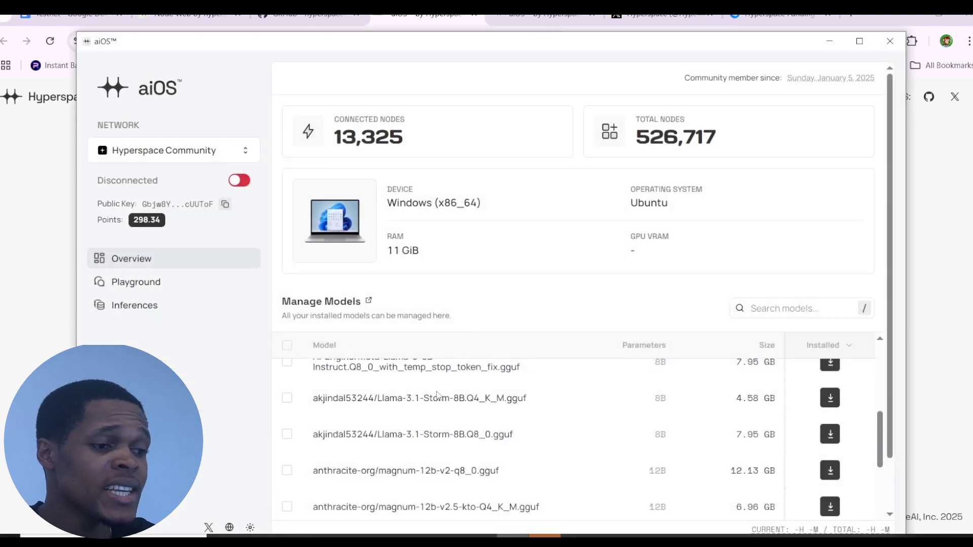
key(alt+Tab)
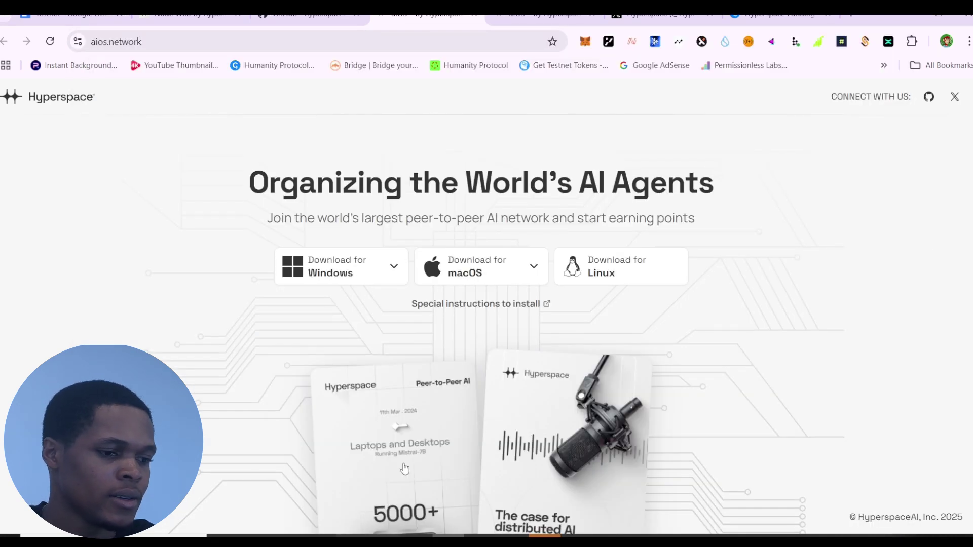
key(alt+Tab)
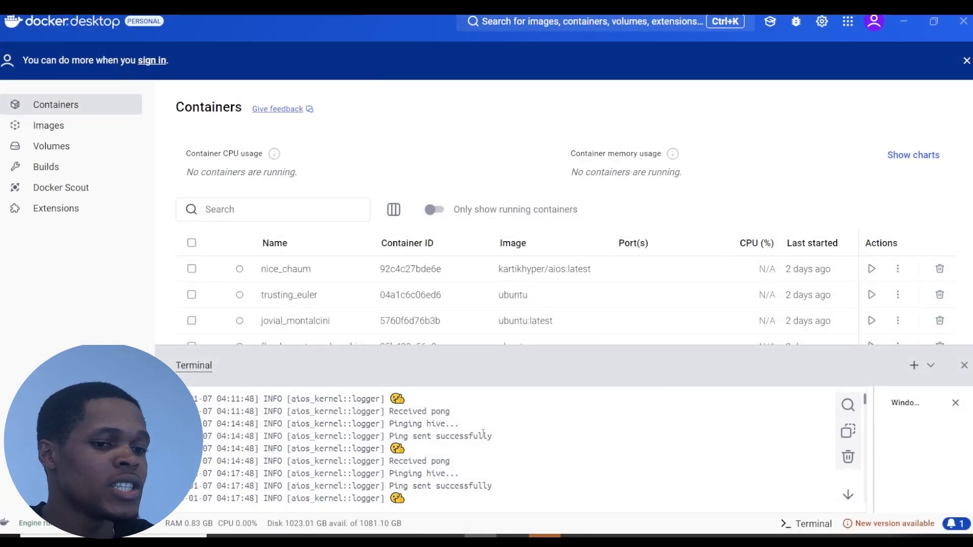
Examine the aios_kernel log in the Docker Desktop terminal for hive pings, tier allocation, inference jobs and model loading
scroll(383, 463, up, 4)
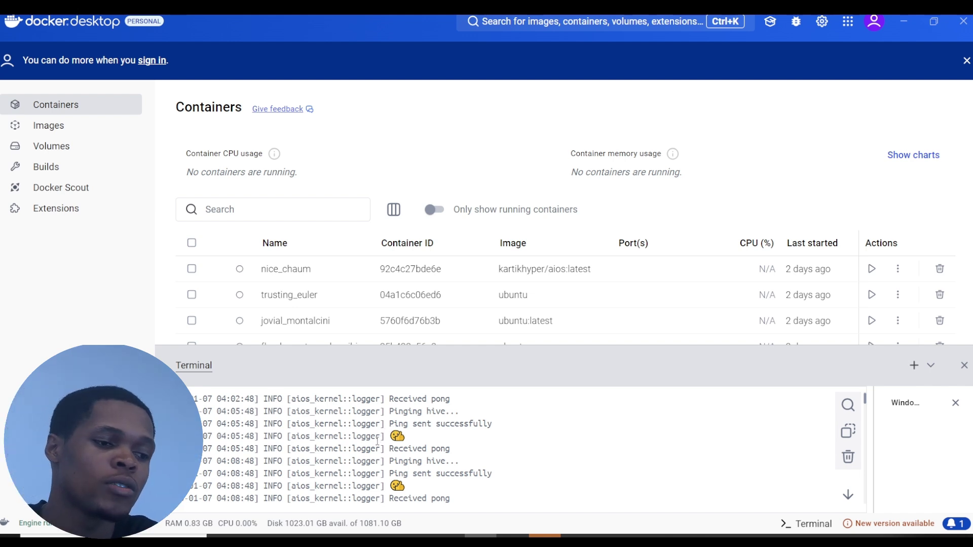
scroll(494, 499, down, 2)
scroll(498, 487, down, 20)
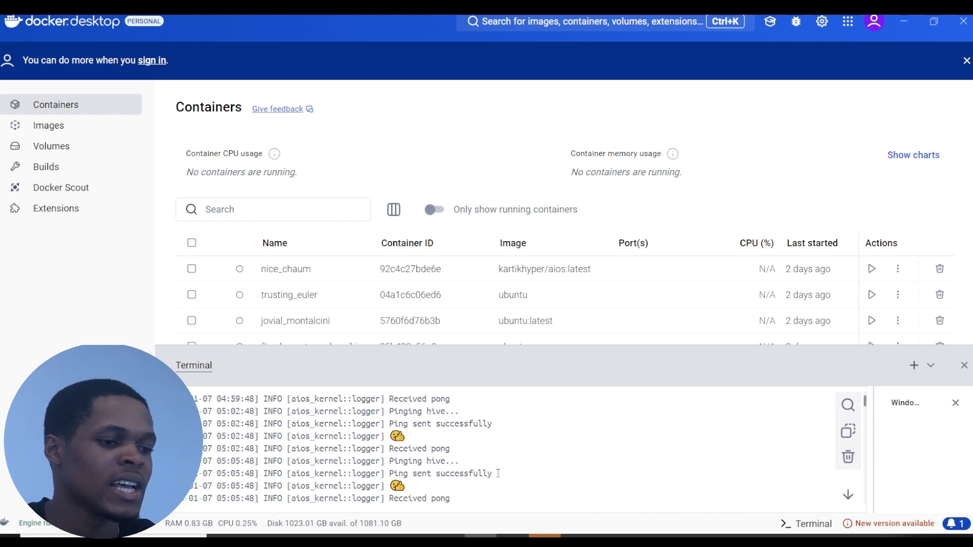
scroll(498, 472, down, 20)
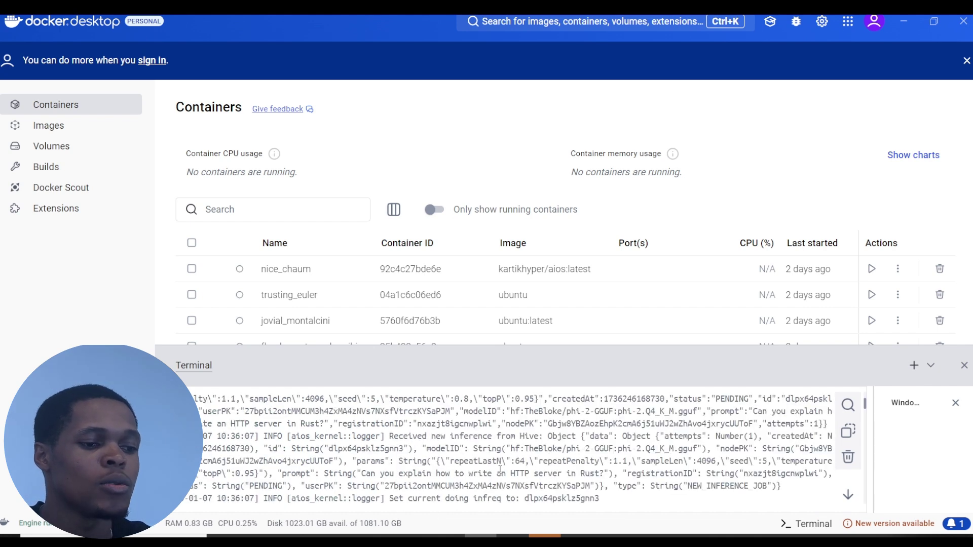
scroll(500, 470, up, 5)
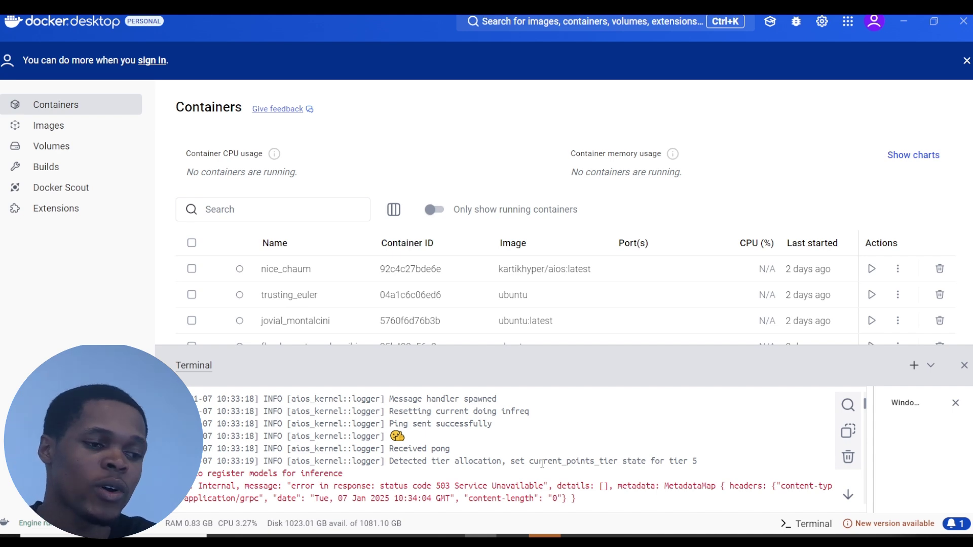
scroll(542, 464, down, 10)
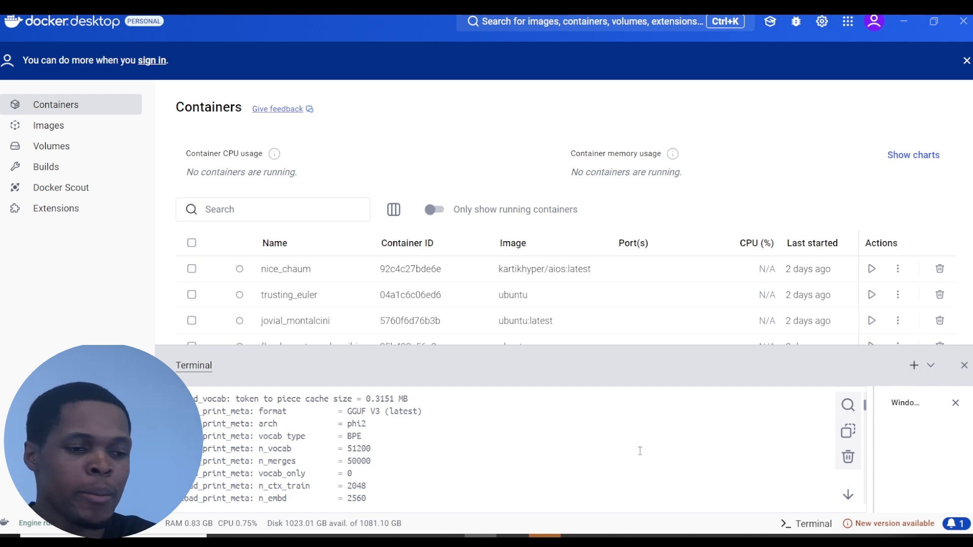
scroll(641, 452, down, 10)
scroll(640, 451, up, 10)
scroll(646, 449, down, 3)
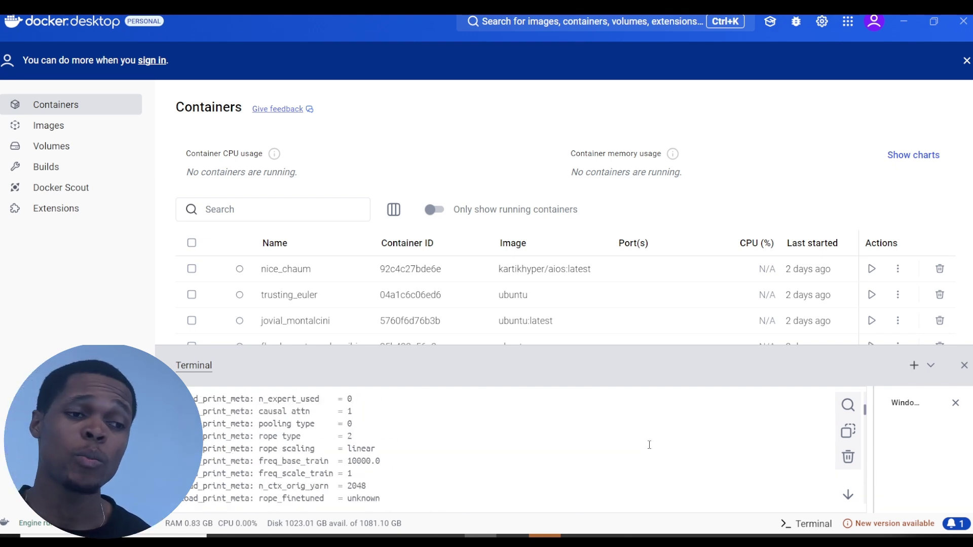
scroll(649, 445, down, 2)
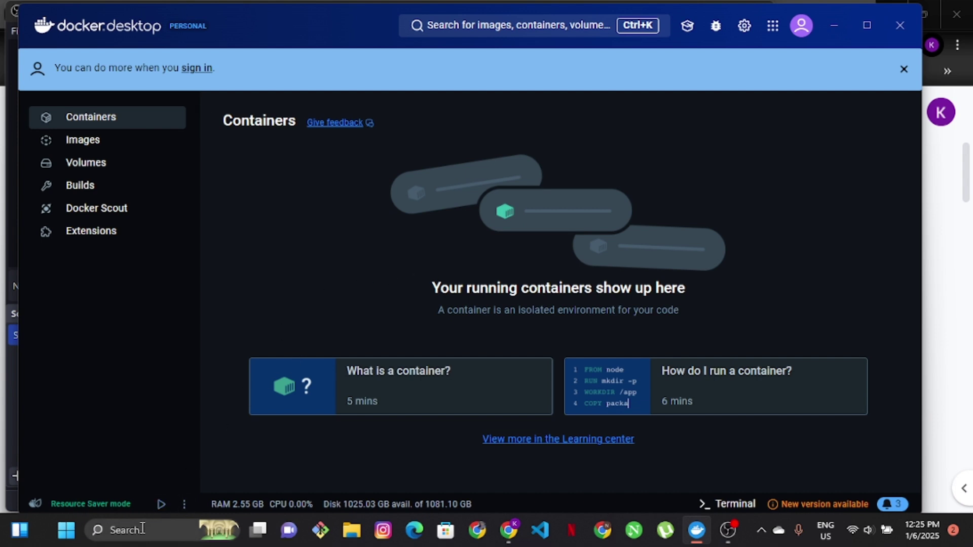
Find Windows PowerShell on the computer and run it as administrator
click(177, 528)
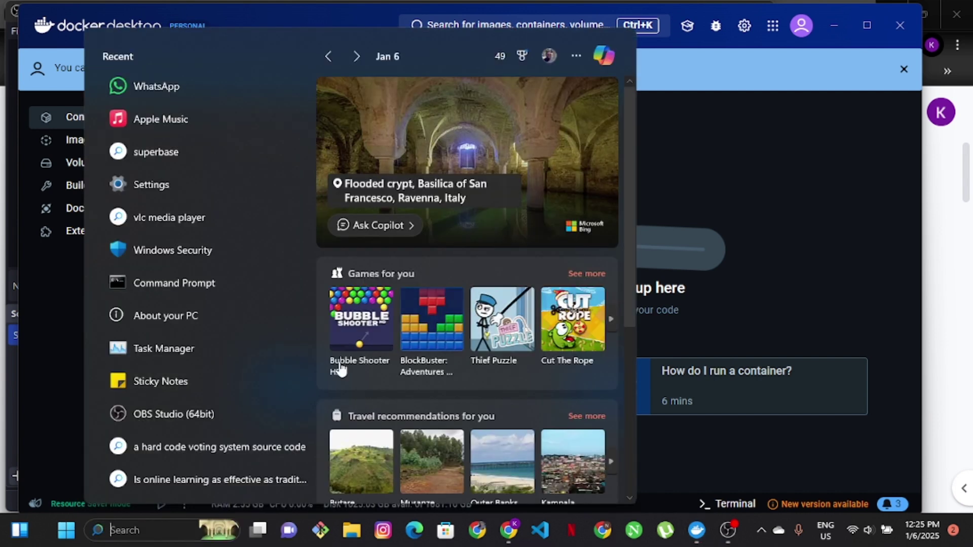
text(po)
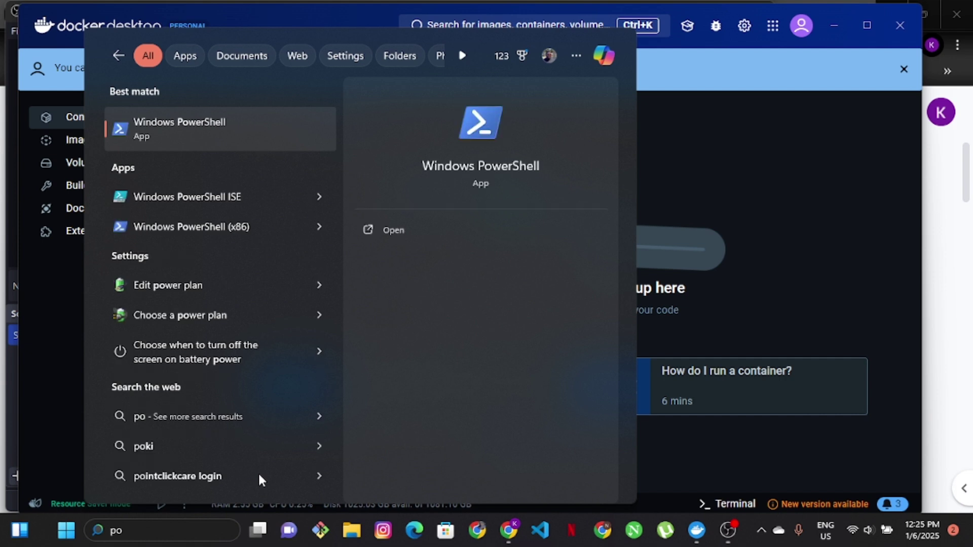
right_click(249, 124)
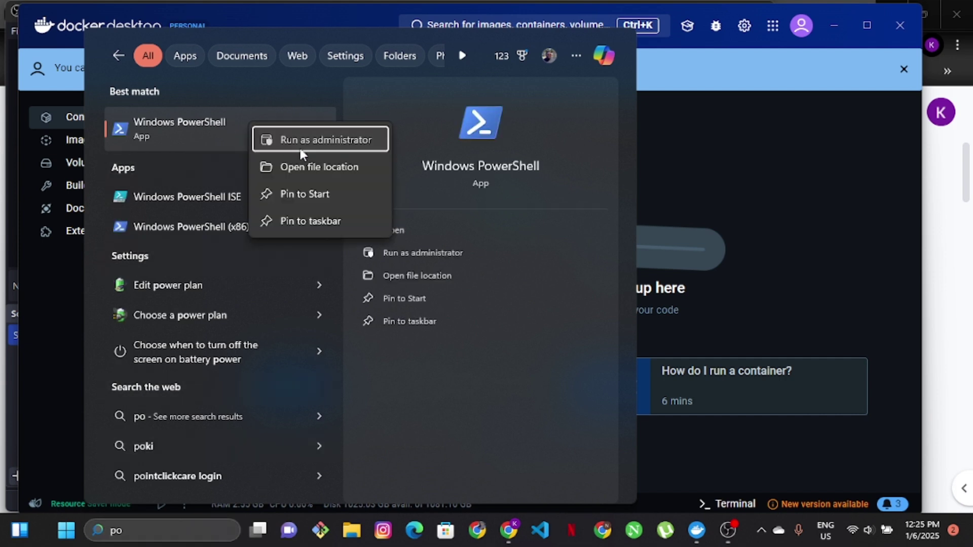
key(Escape)
key(Escape)
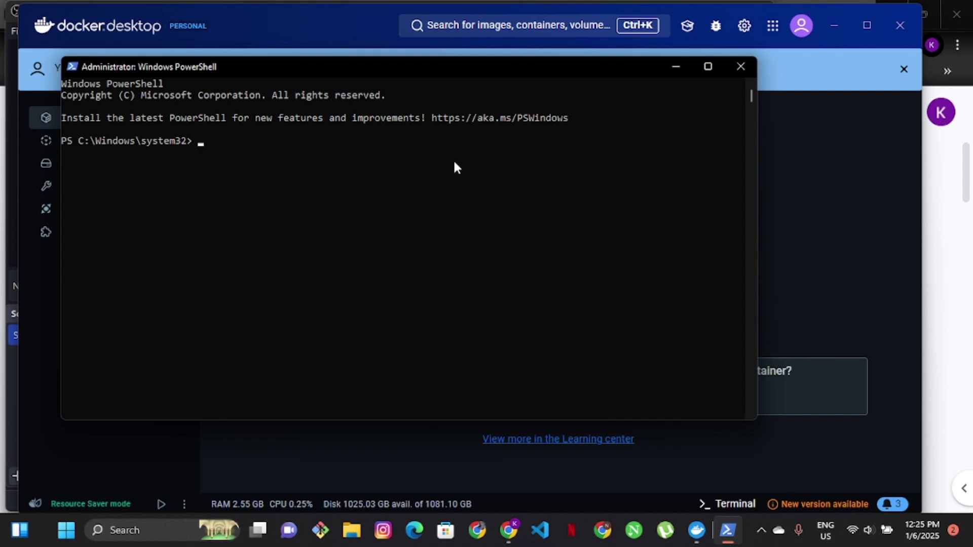
Change to the parent directory with "cd .." and run "wsl --install" in PowerShell
text(cd ..)
key(Return)
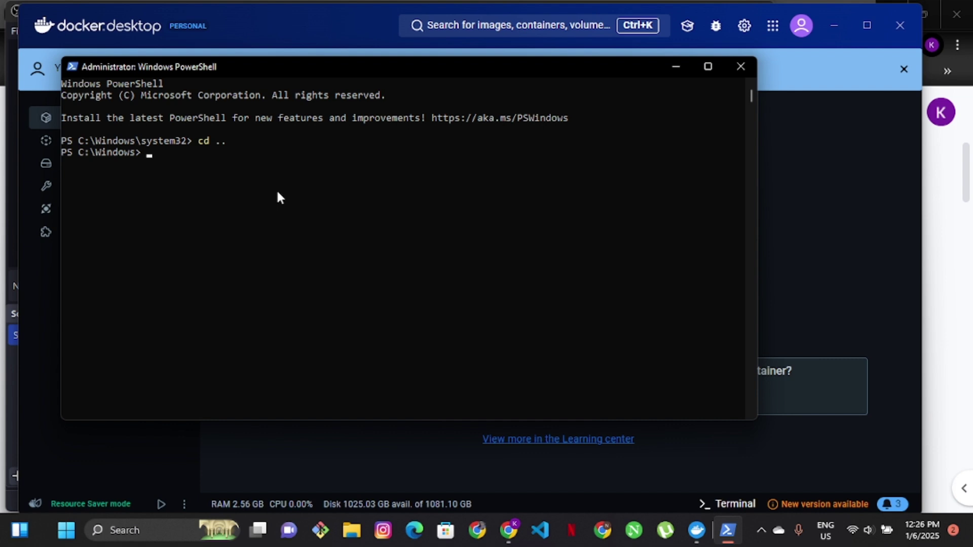
text(wsl --install)
key(Return)
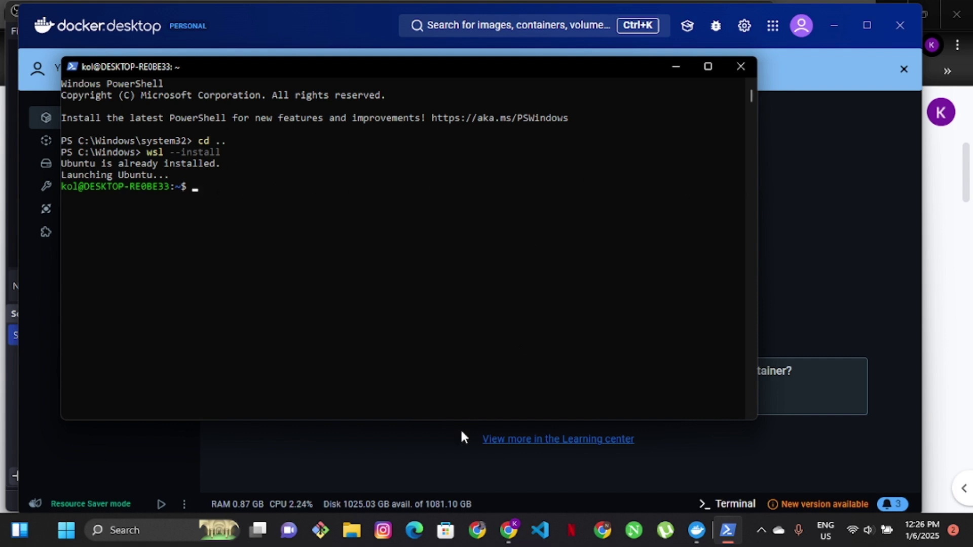
click(508, 529)
scroll(386, 291, down, 2)
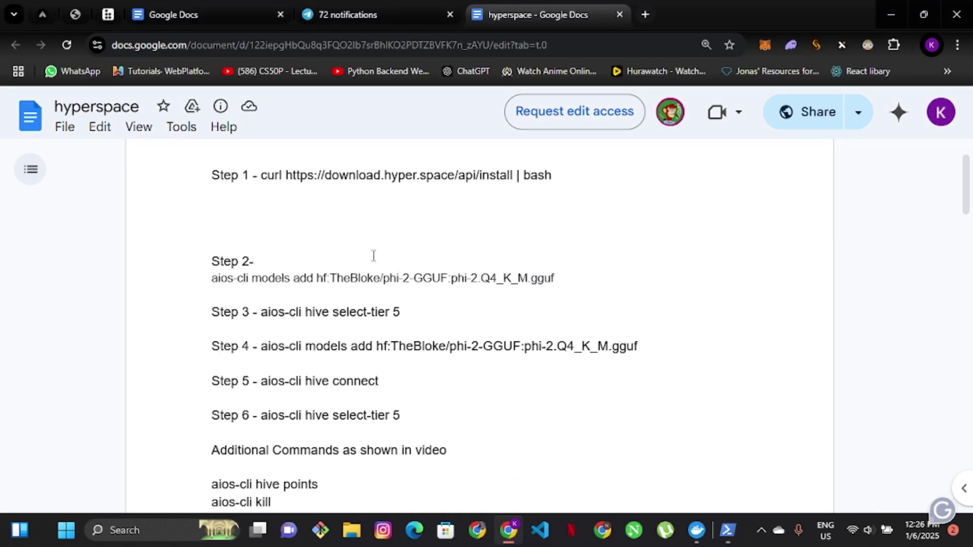
drag(552, 177, 266, 182)
click(327, 202)
scroll(545, 304, down, 10)
scroll(546, 300, up, 10)
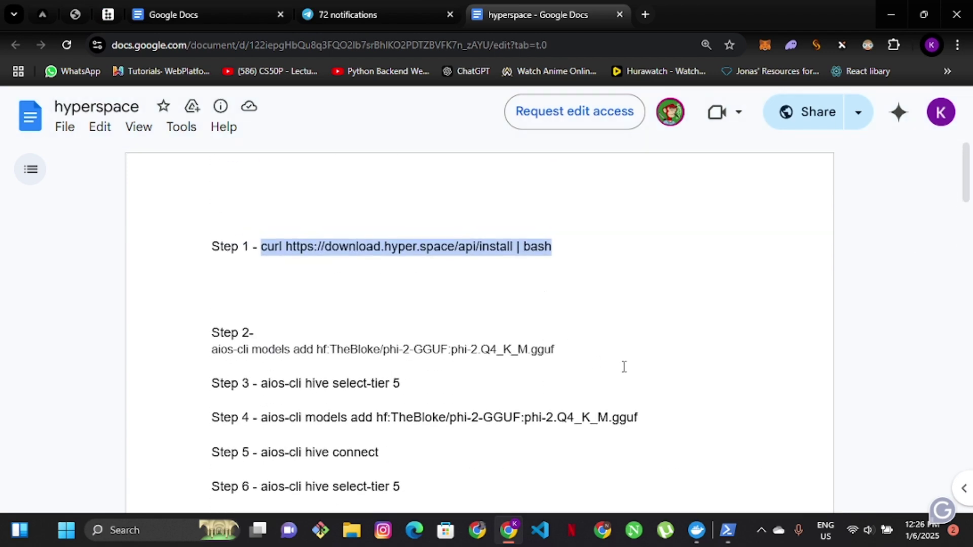
Switch to the Ubuntu terminal, paste the copied curl install command and run it to install the aiOS CLI
click(728, 530)
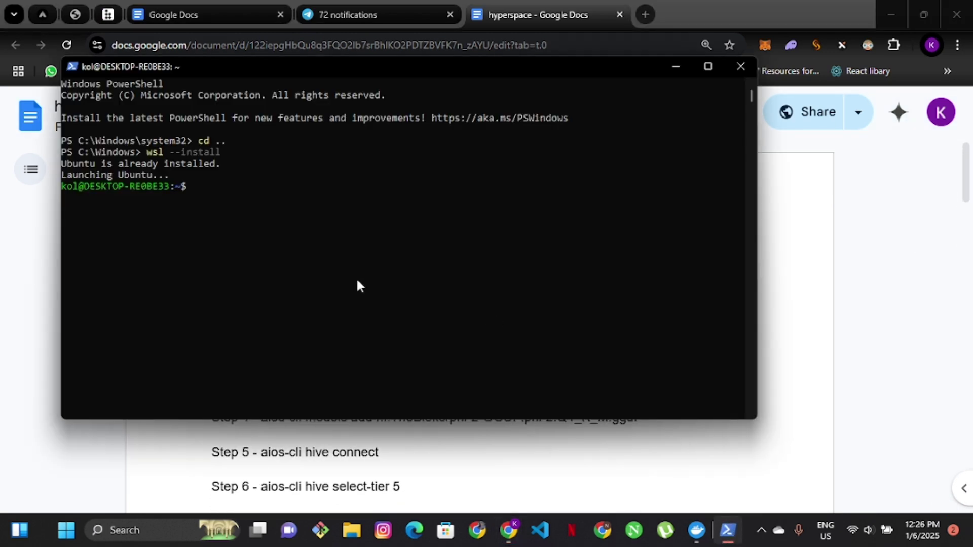
right_click(299, 218)
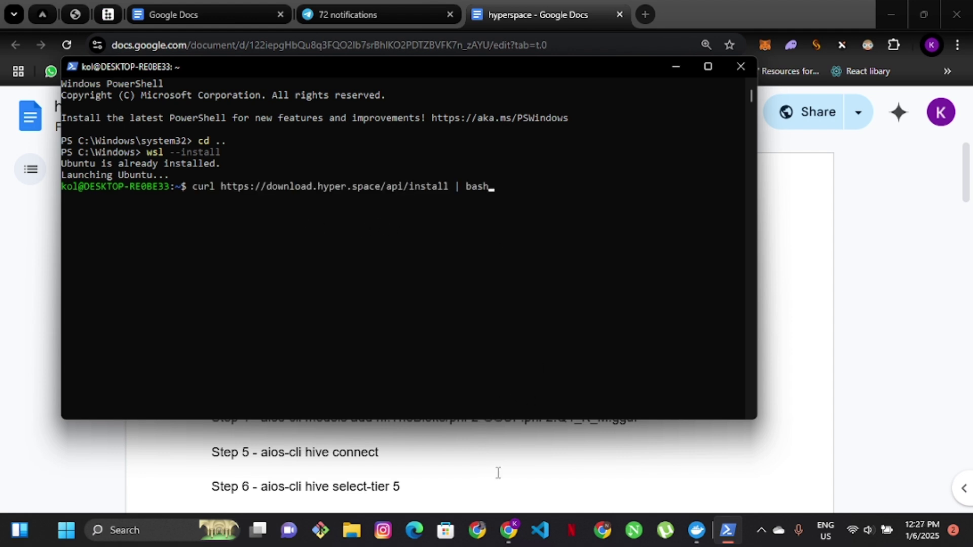
key(Return)
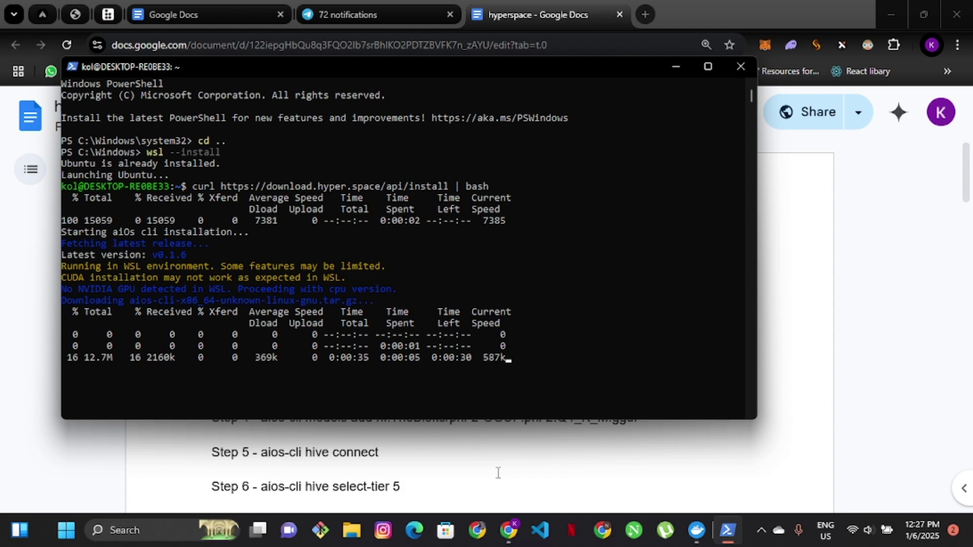
Look through the additional commands in the hyperspace document, then return to the terminal to check the installer output
click(834, 380)
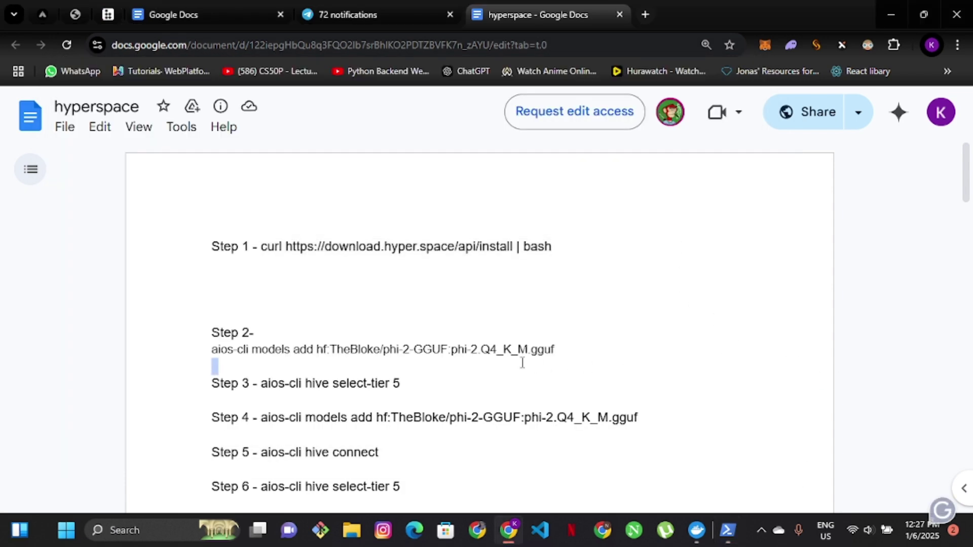
scroll(534, 366, down, 10)
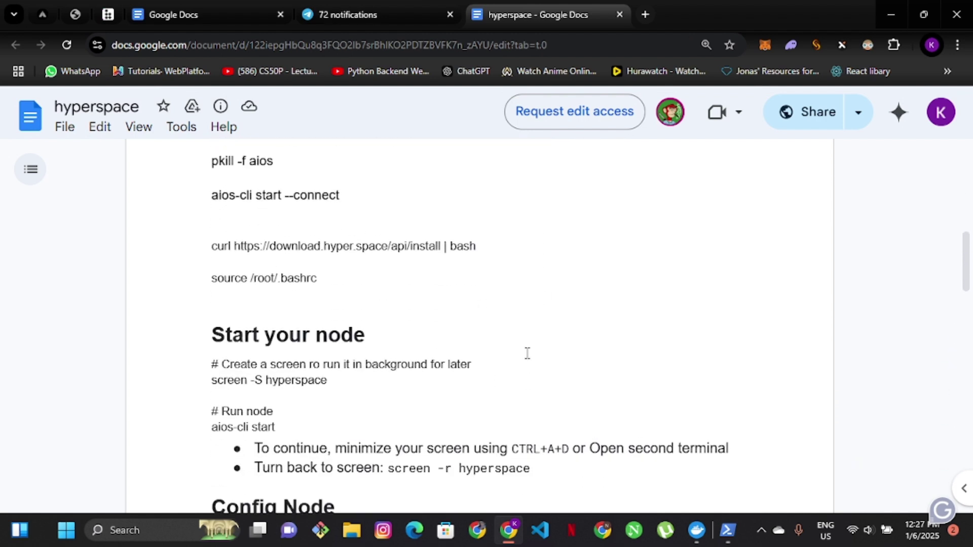
scroll(527, 354, up, 4)
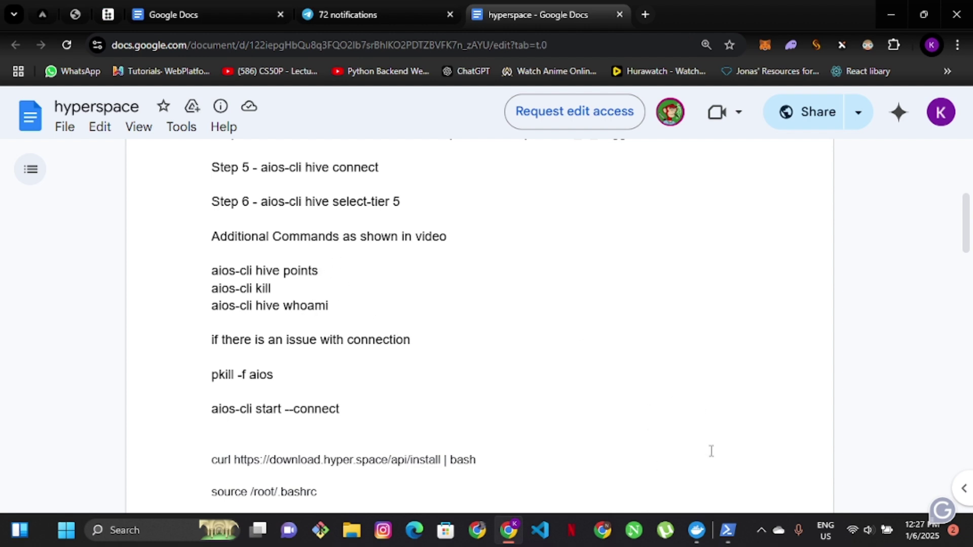
click(728, 530)
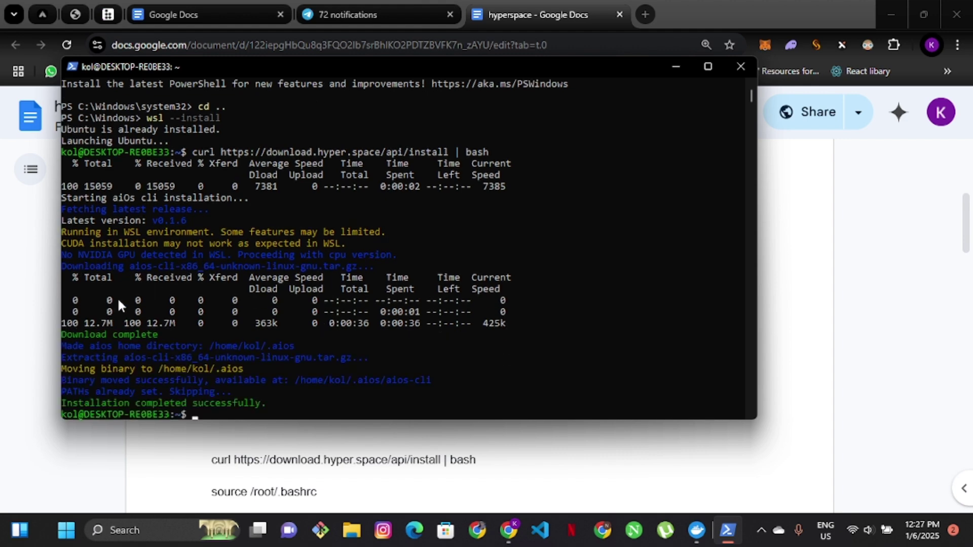
scroll(226, 310, down, 2)
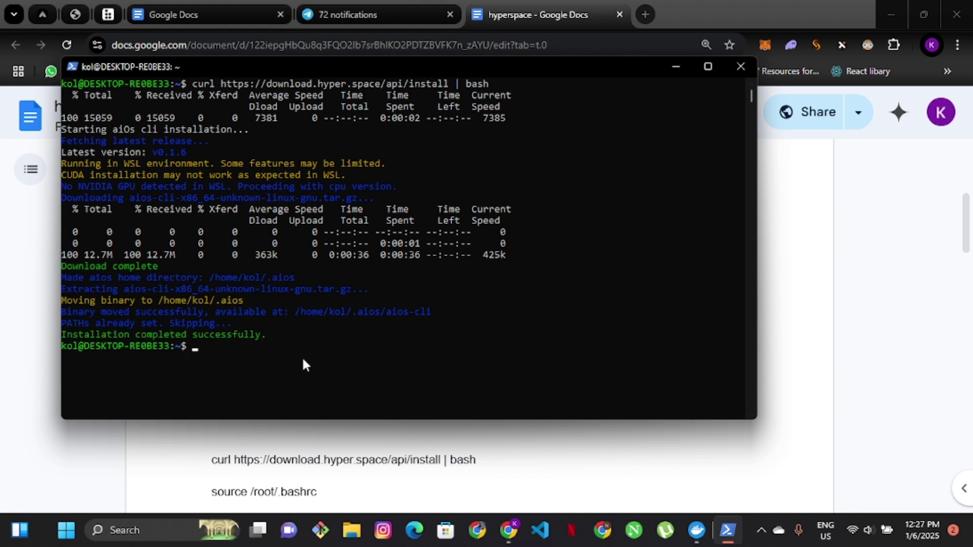
Return to the hyperspace document and review the commands for starting the node, importing the private key and checking points
click(798, 271)
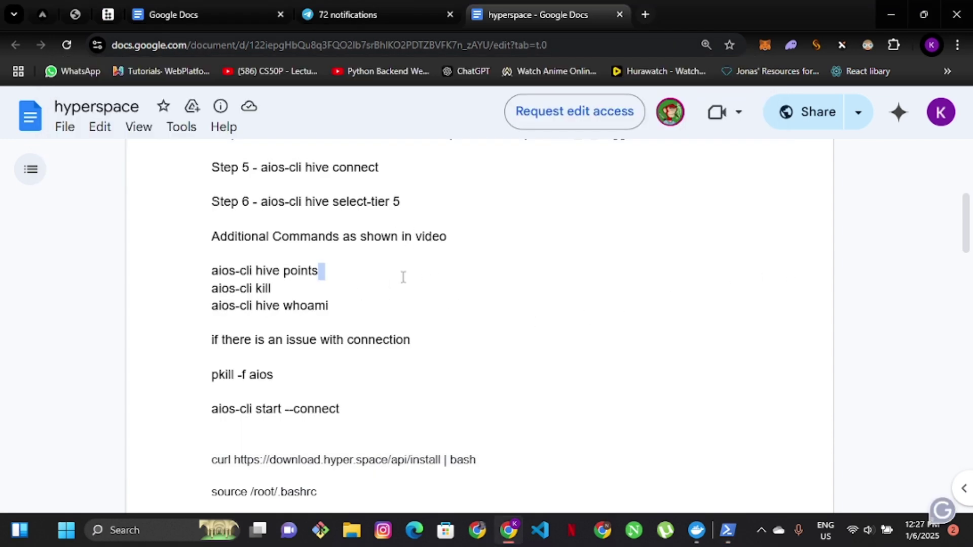
scroll(441, 276, down, 3)
scroll(442, 277, down, 2)
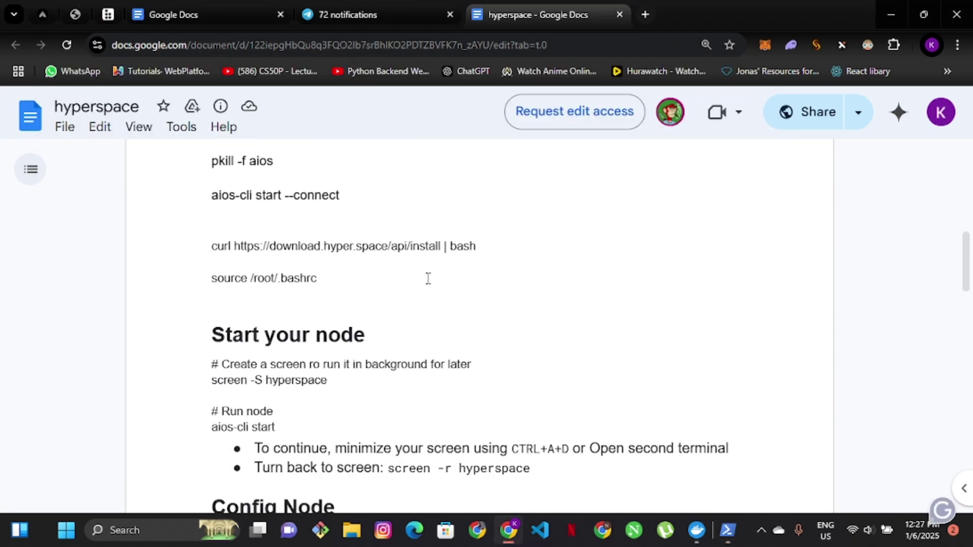
scroll(429, 277, down, 12)
scroll(430, 277, up, 3)
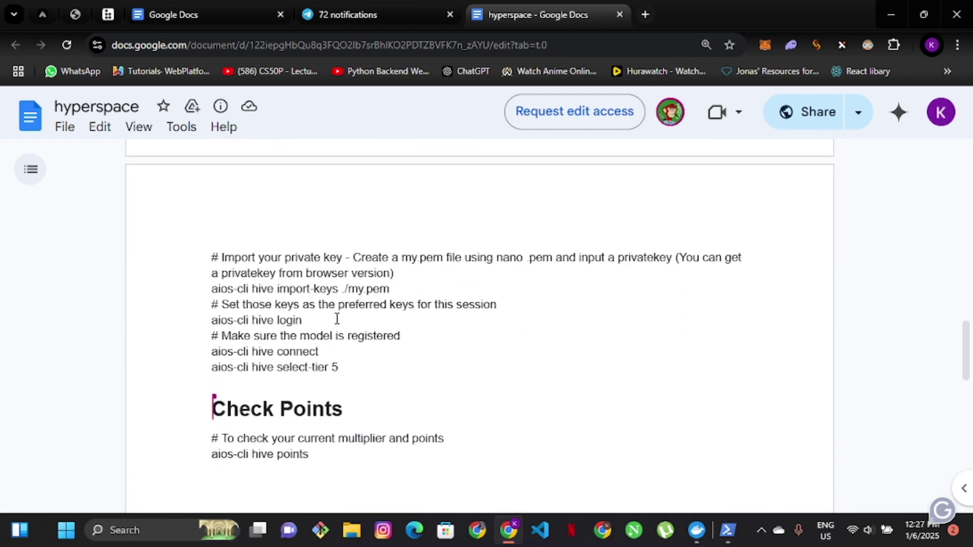
Review the Start your node and Config Node commands in the hyperspace document
scroll(400, 295, up, 2)
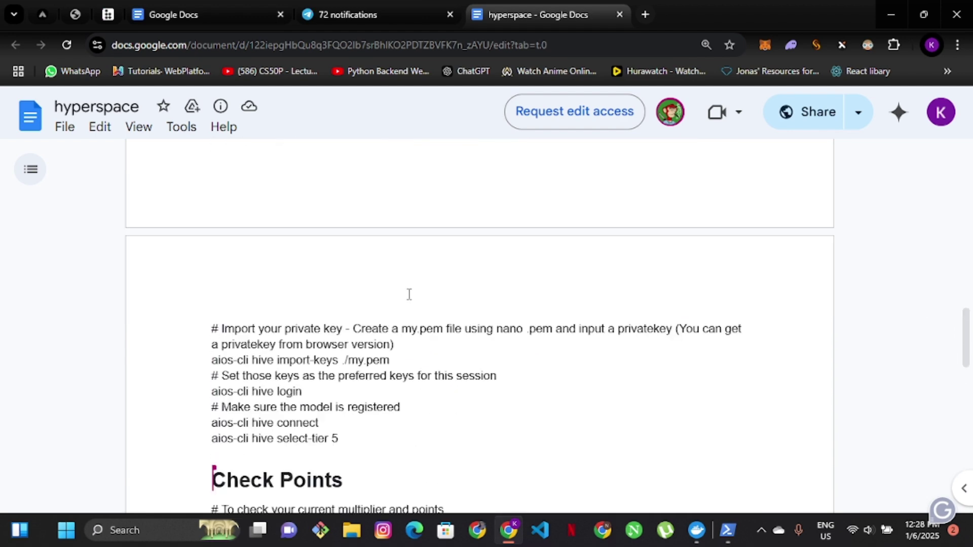
scroll(414, 290, up, 4)
scroll(416, 290, up, 2)
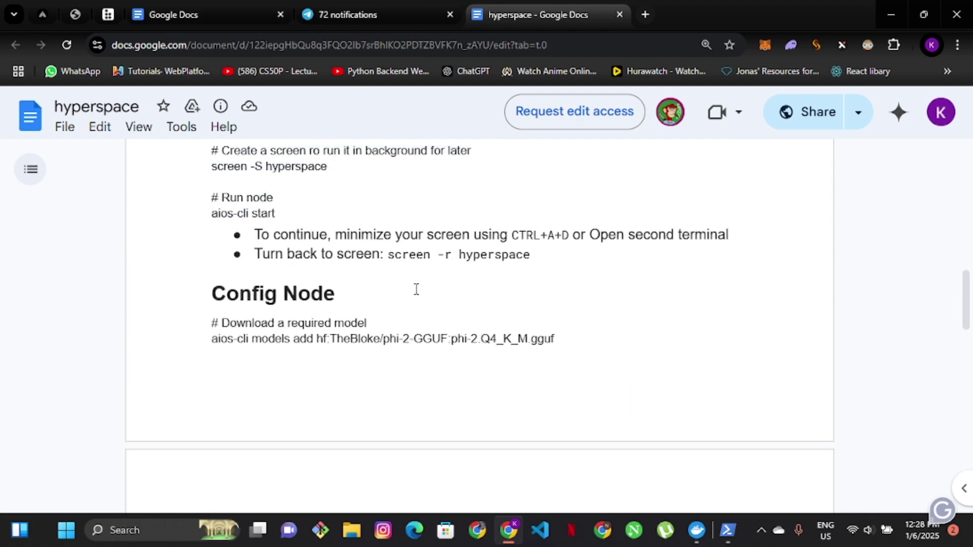
scroll(417, 285, up, 2)
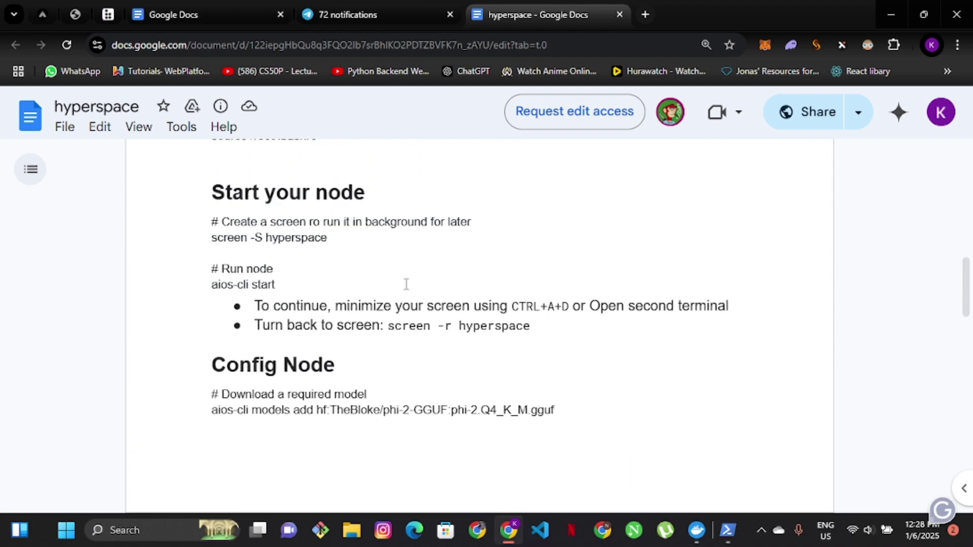
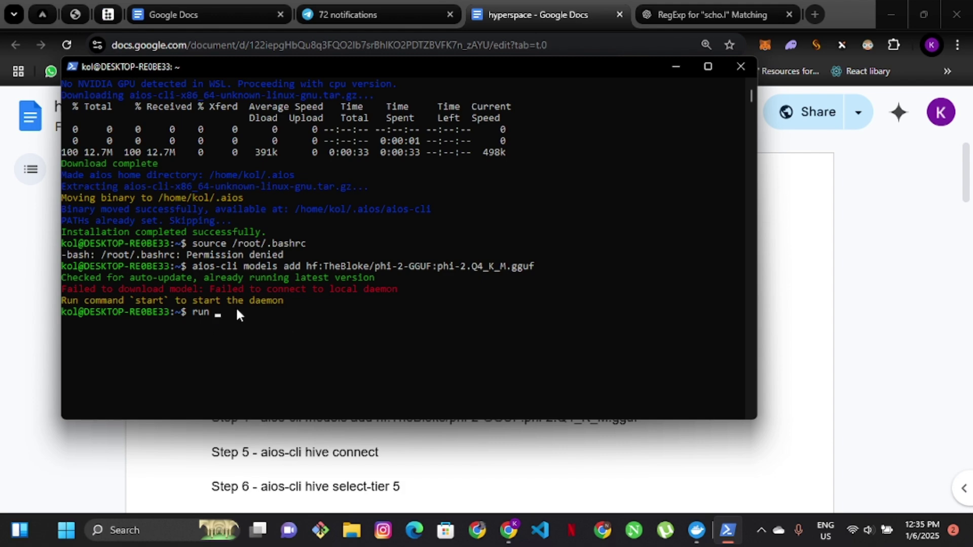
Clear the partly entered "run" command in the Ubuntu terminal and run "aios-cli start" to start the daemon
scroll(236, 306, up, 3)
key(BackSpace)
key(BackSpace)
key(BackSpace)
scroll(264, 335, down, 5)
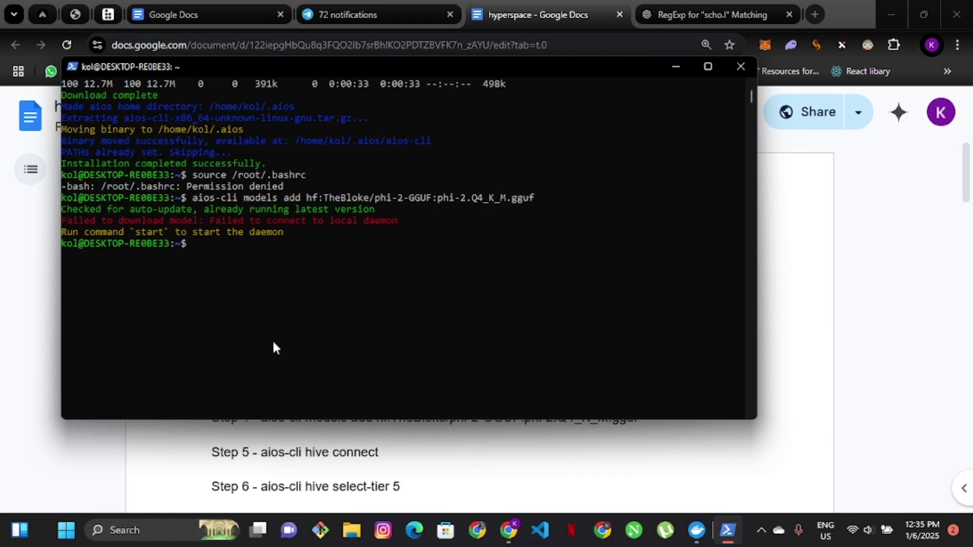
text(aios-cli start)
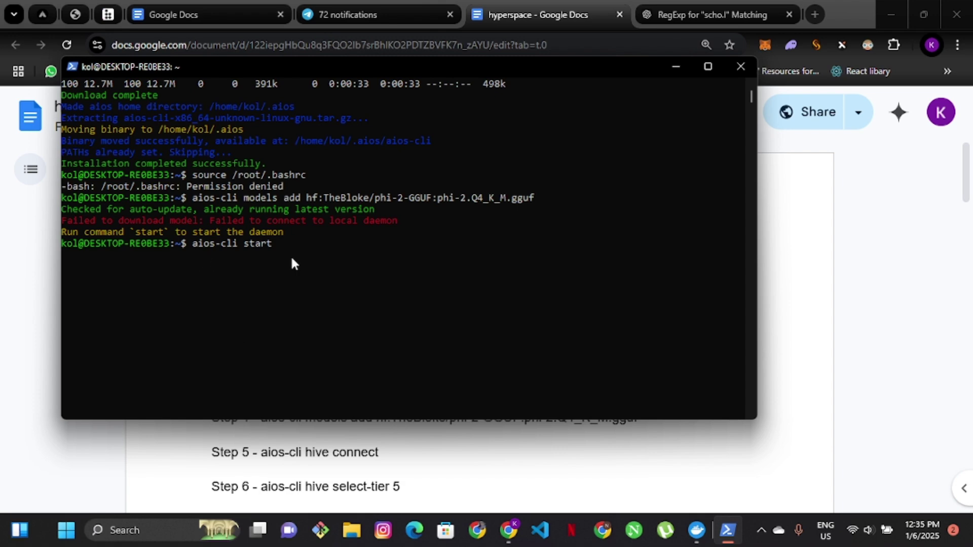
key(Return)
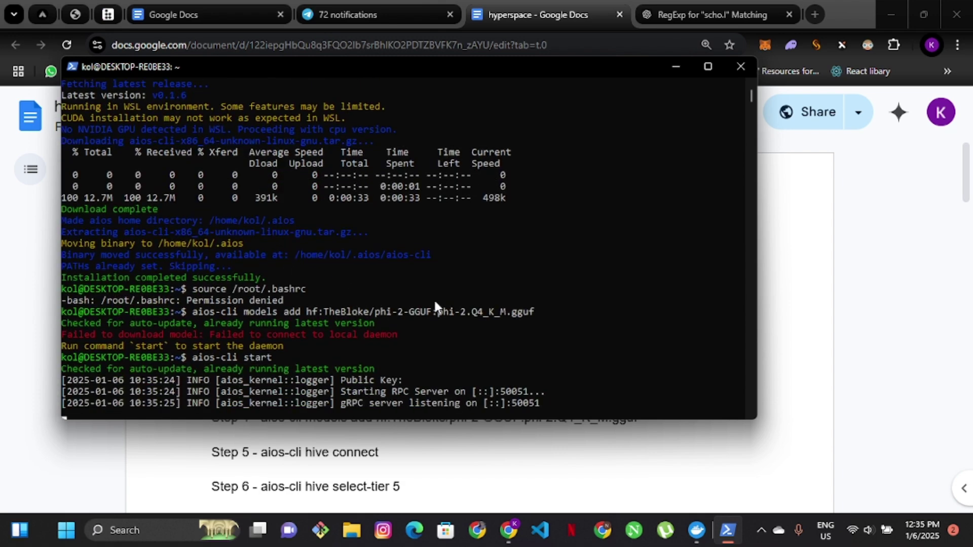
scroll(429, 308, down, 2)
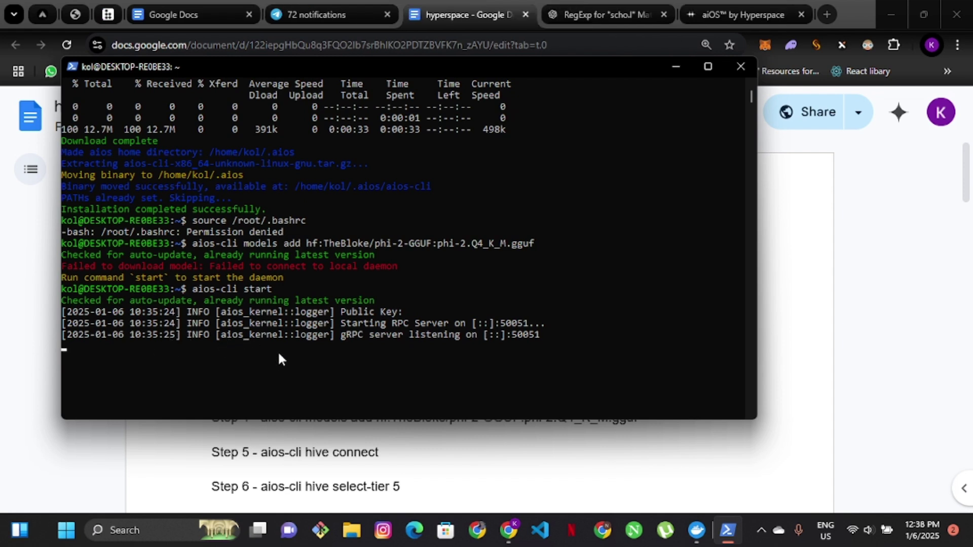
Open a second Windows PowerShell window as administrator and place it below the first terminal's output
click(135, 530)
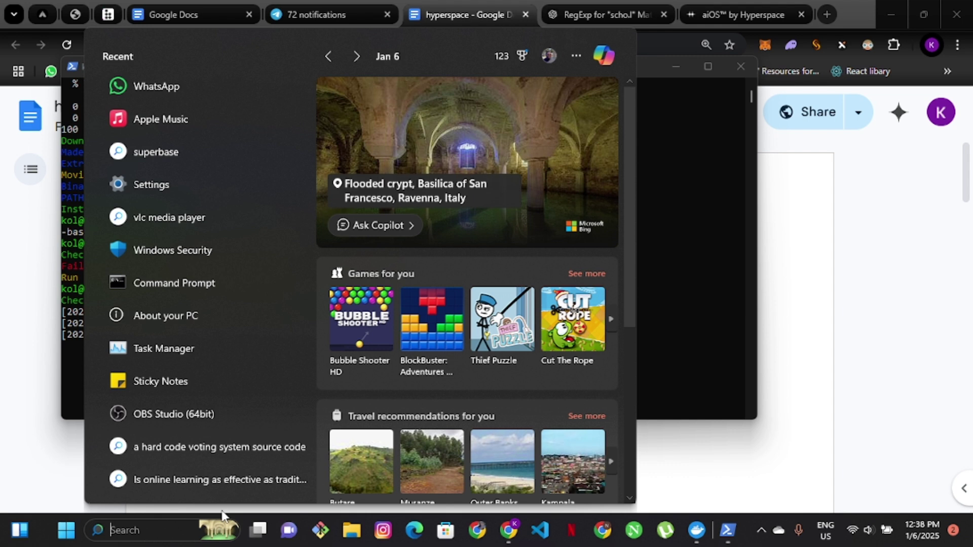
text(PO)
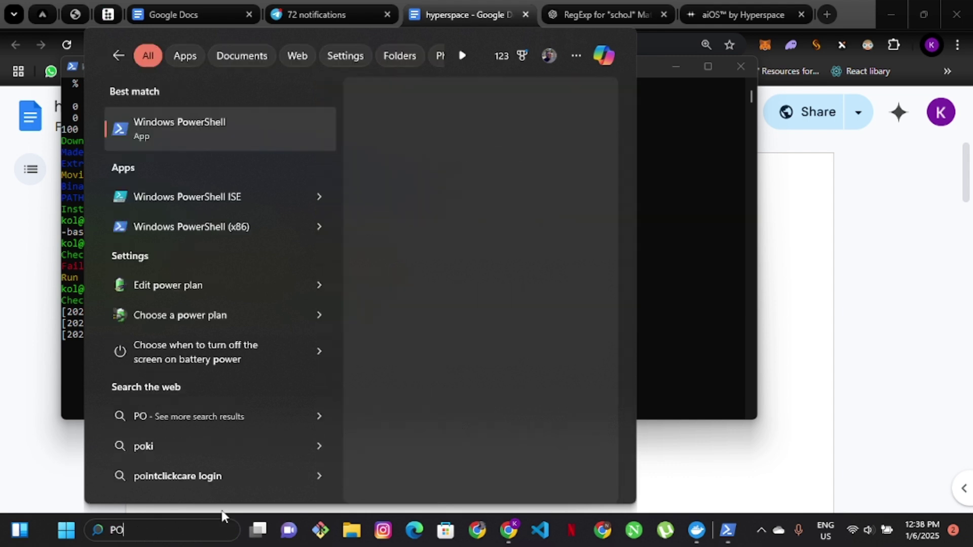
right_click(226, 133)
click(263, 154)
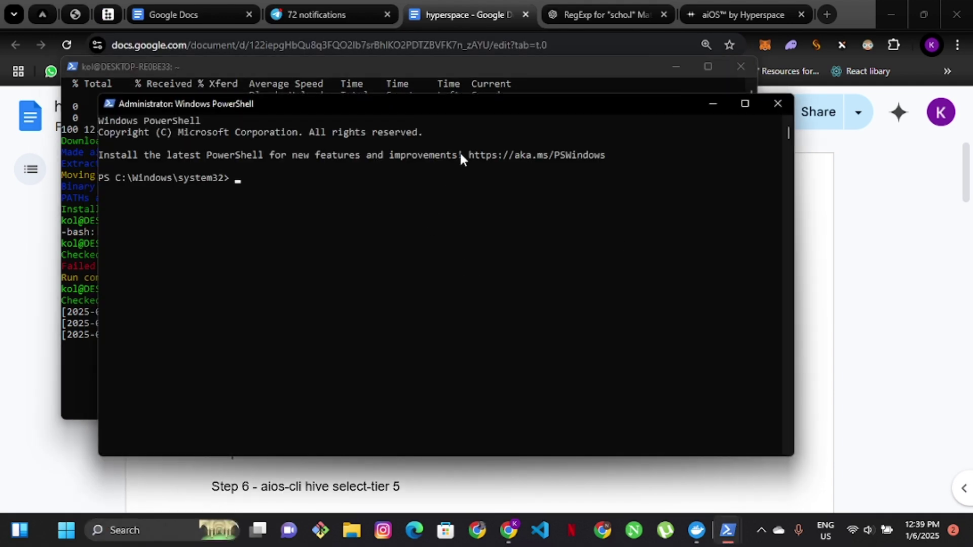
drag(518, 120, 496, 377)
Go up one directory with "CD ..", run "wsl --install" to launch Ubuntu, and arrange the new window beside the first terminal
text(CD ..)
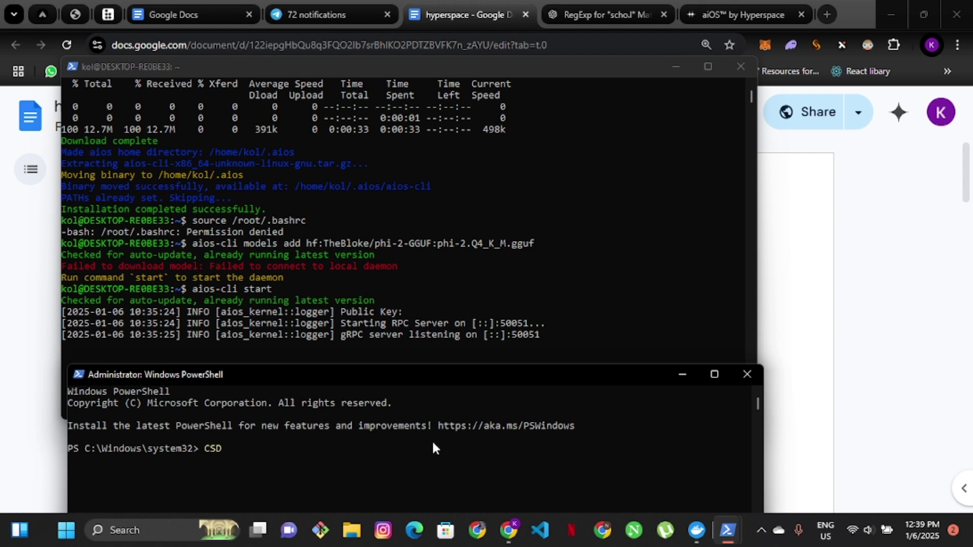
key(Return)
text(wsl --install)
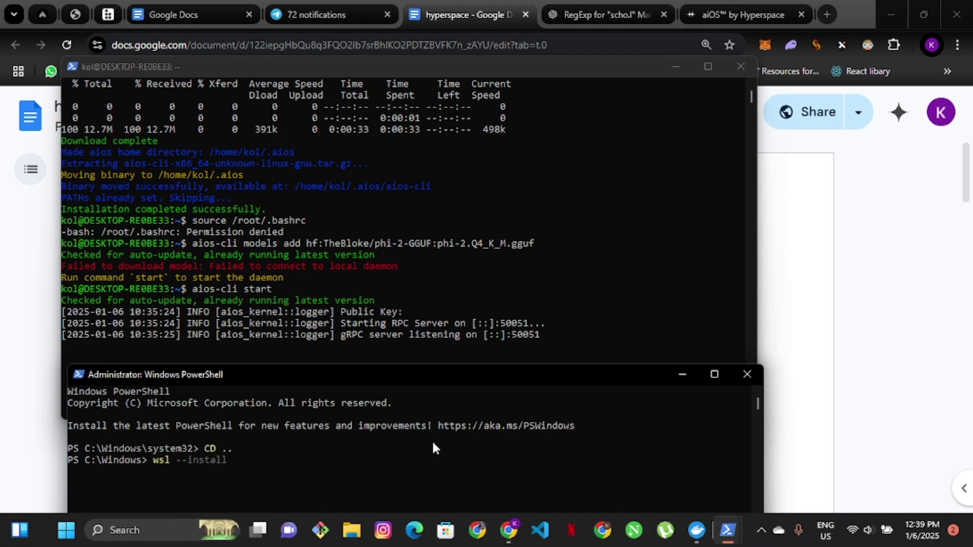
key(Return)
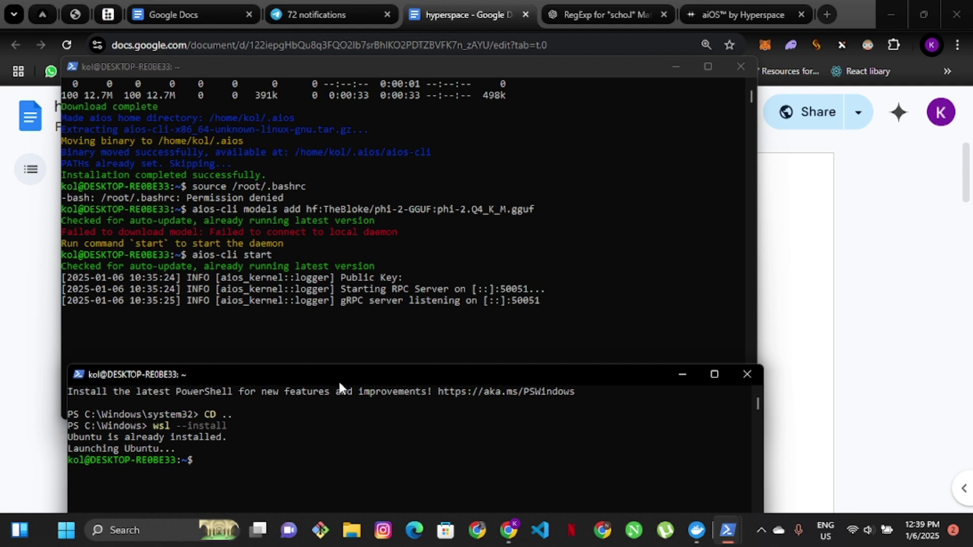
drag(325, 372, 498, 354)
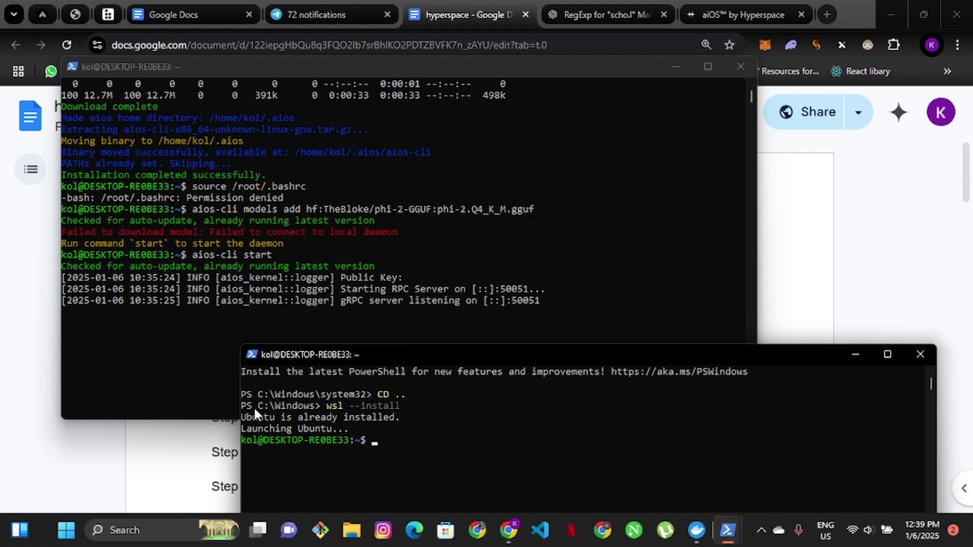
drag(234, 407, 560, 408)
Copy "aios-cli models add hf:TheBloke/phi-2-GGUF:phi-2.Q4_K_M.gguf" from the first terminal, run it in the second one, and enlarge that window
click(540, 208)
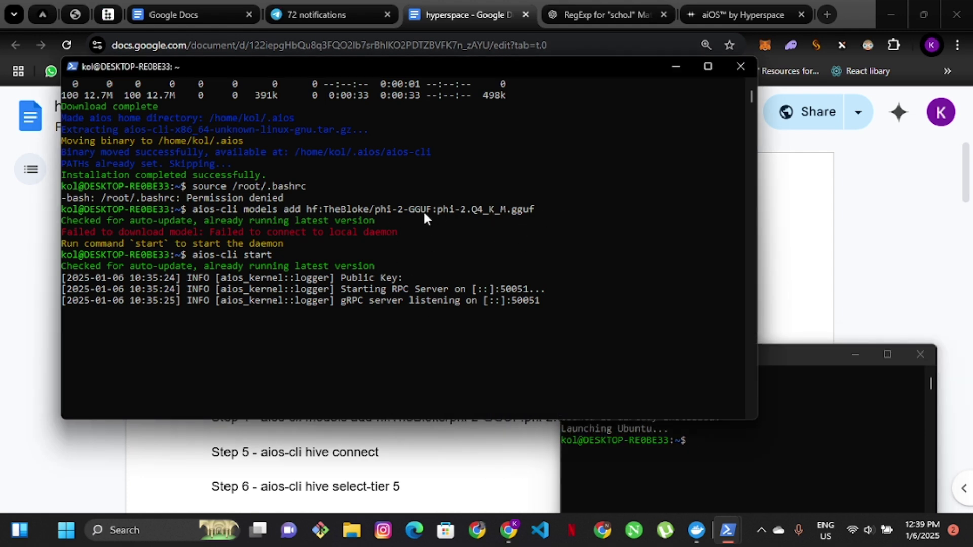
click(532, 209)
drag(532, 213, 193, 216)
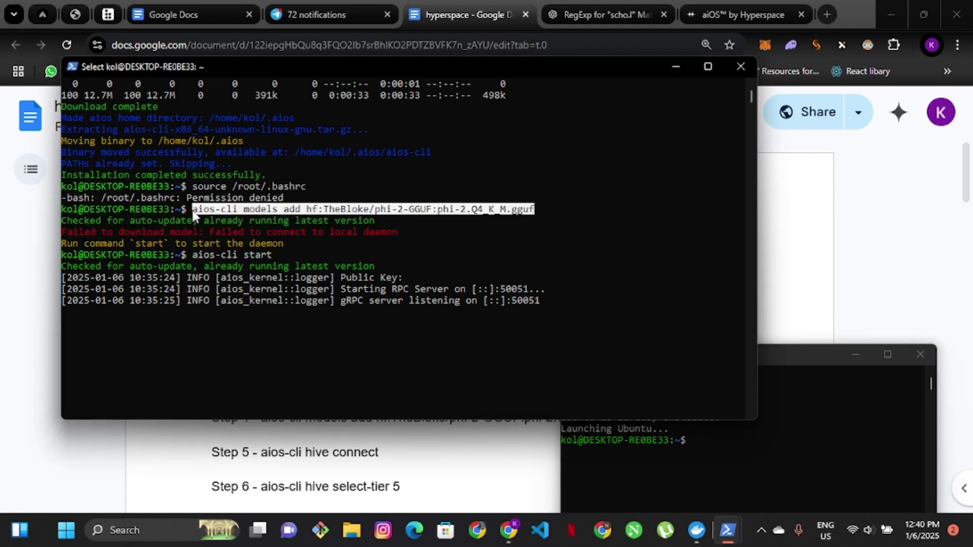
right_click(296, 286)
scroll(745, 388, down, 3)
click(715, 441)
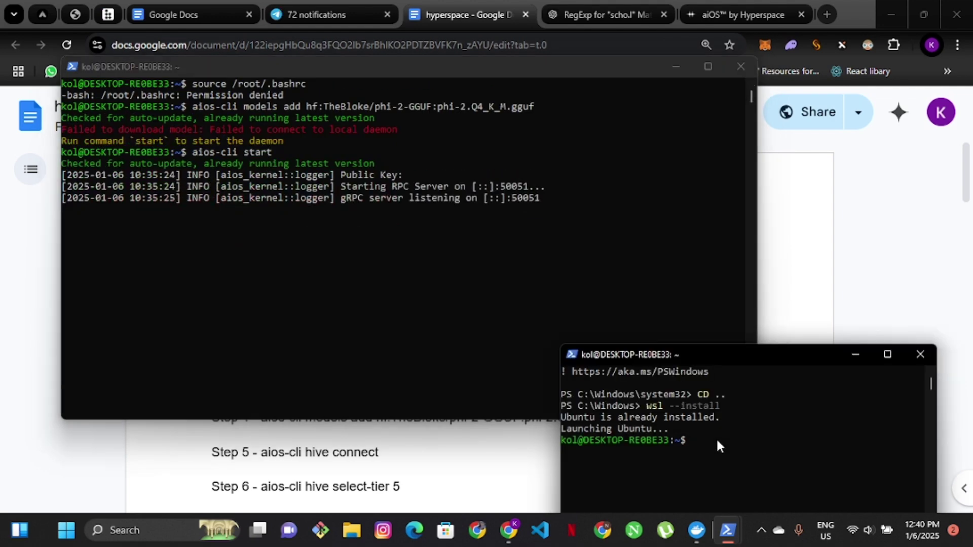
right_click(716, 437)
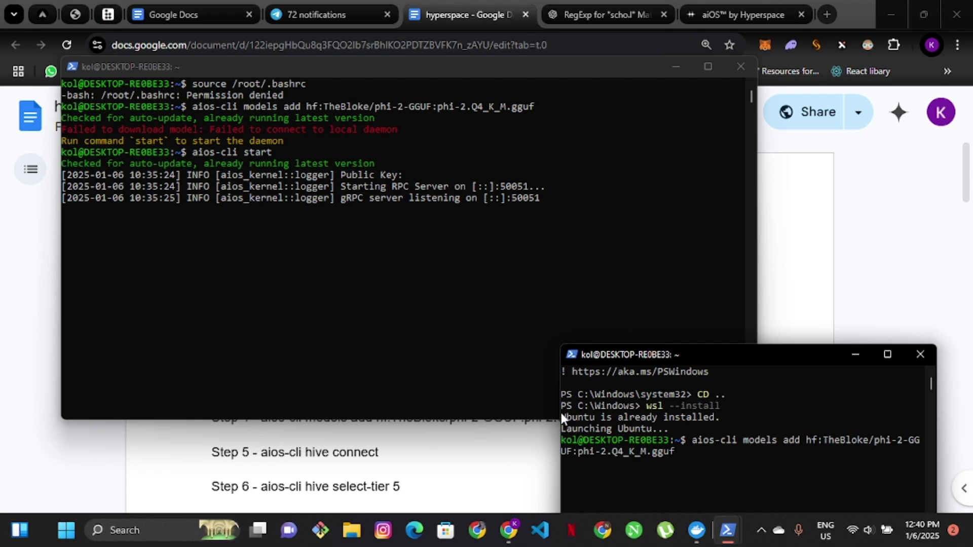
drag(561, 412, 186, 377)
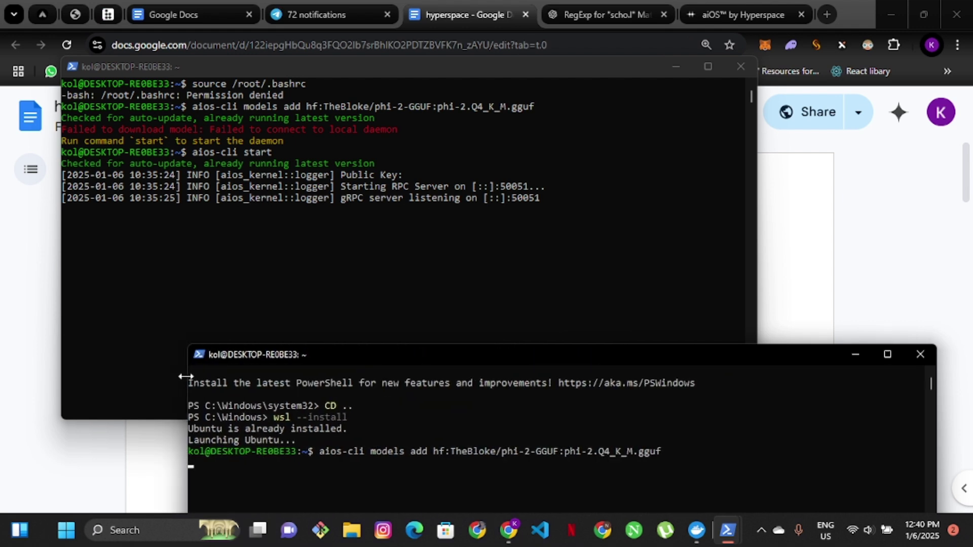
drag(670, 354, 642, 236)
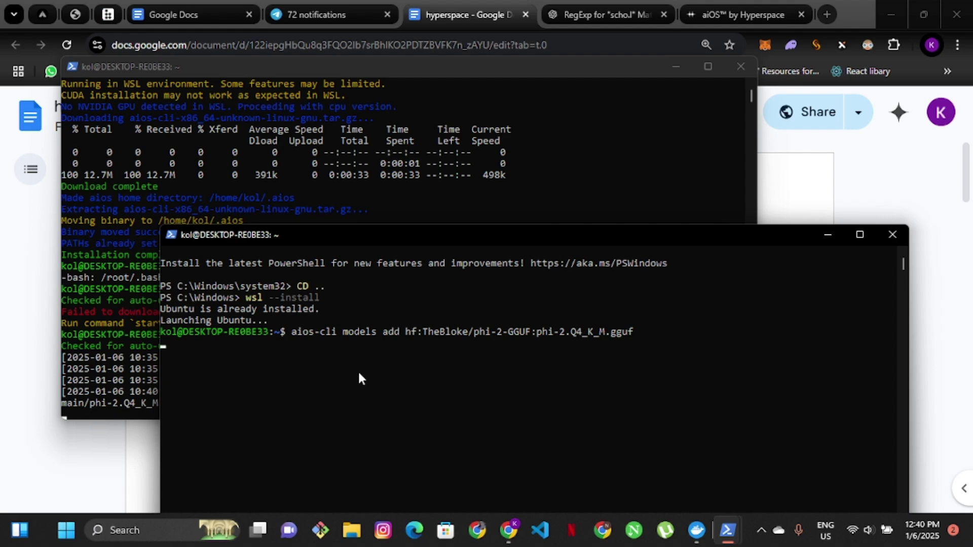
scroll(110, 267, down, 4)
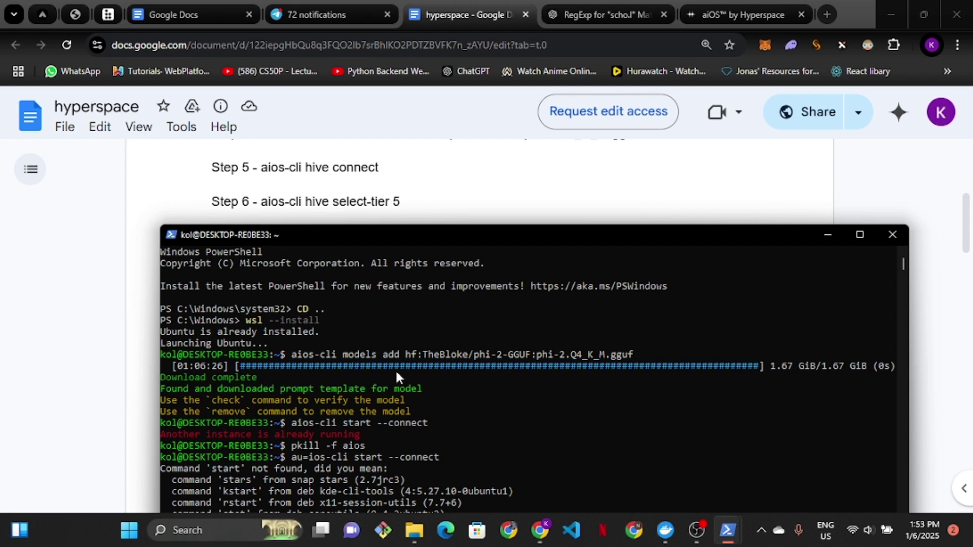
Check the completion line and downloaded size of the phi-2 model in the second terminal
drag(162, 382, 302, 377)
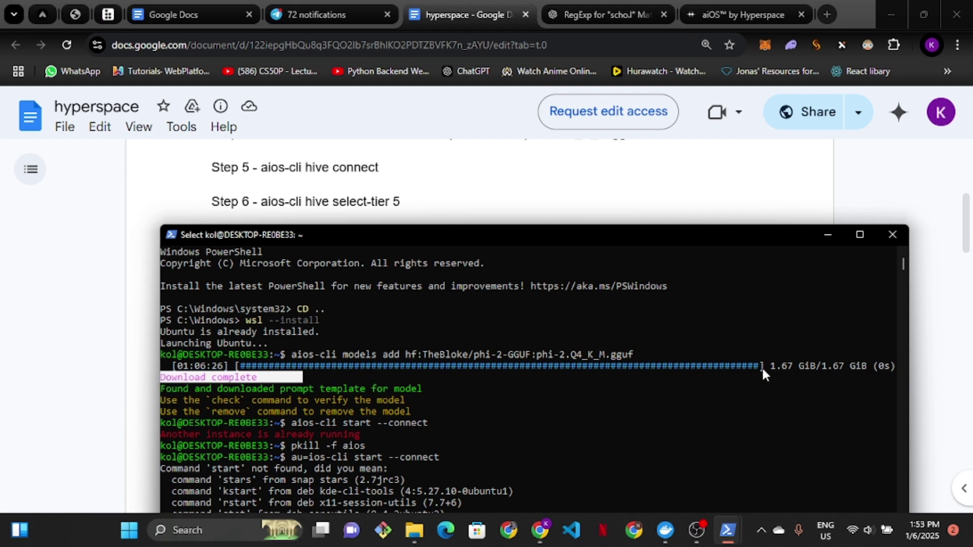
drag(765, 374, 894, 372)
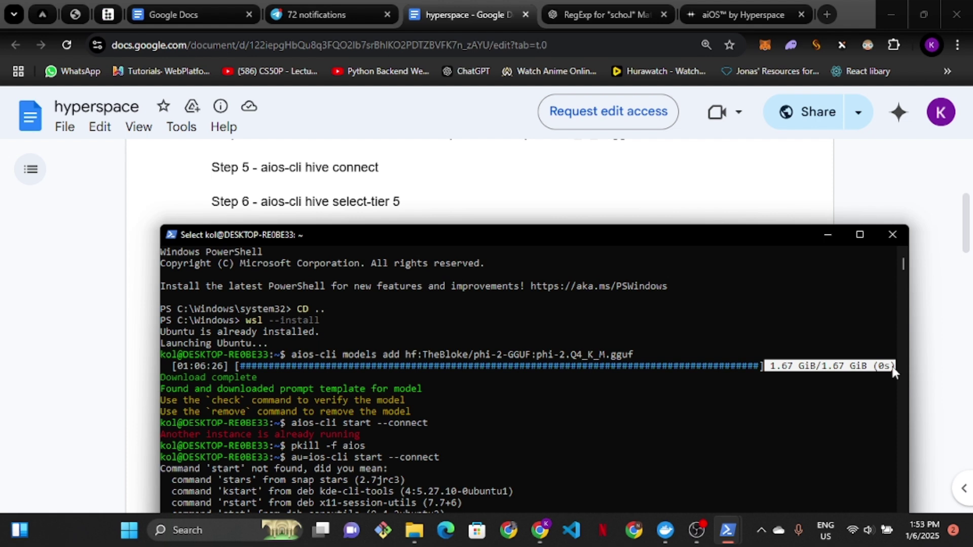
click(806, 375)
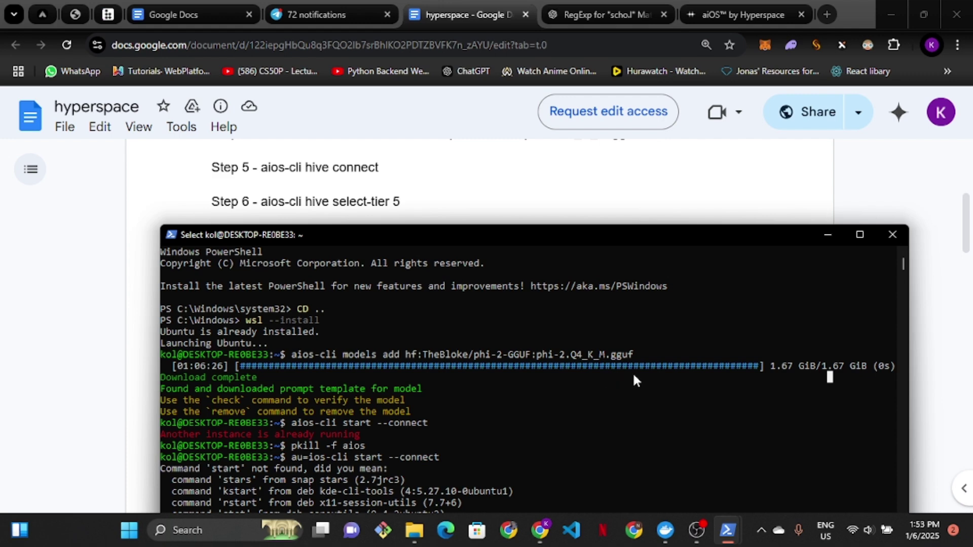
Switch to Docker Desktop and enable its built-in terminal
click(668, 530)
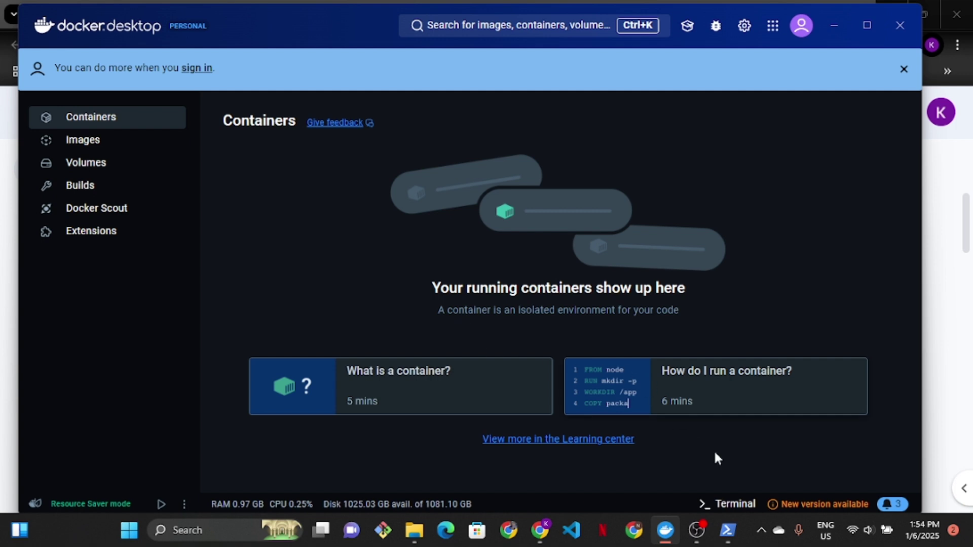
click(726, 501)
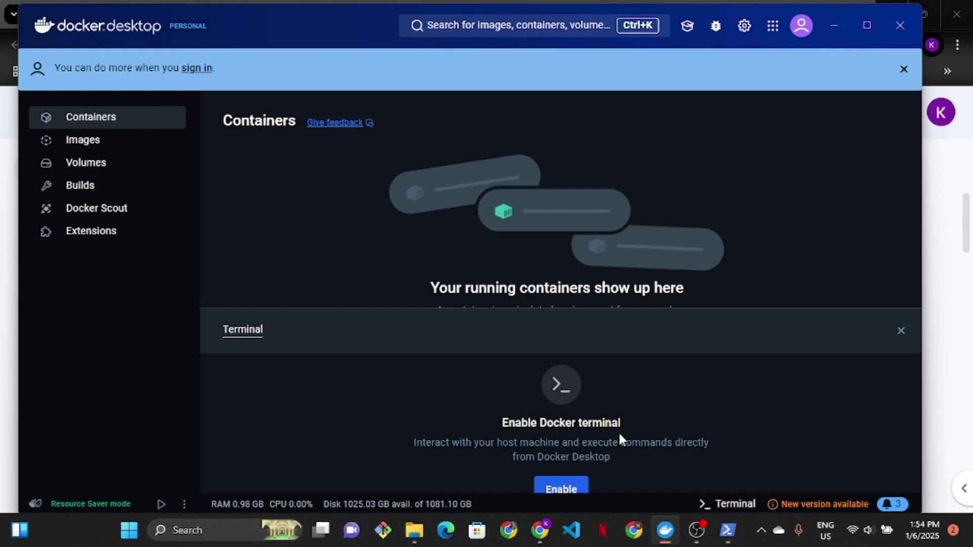
click(561, 488)
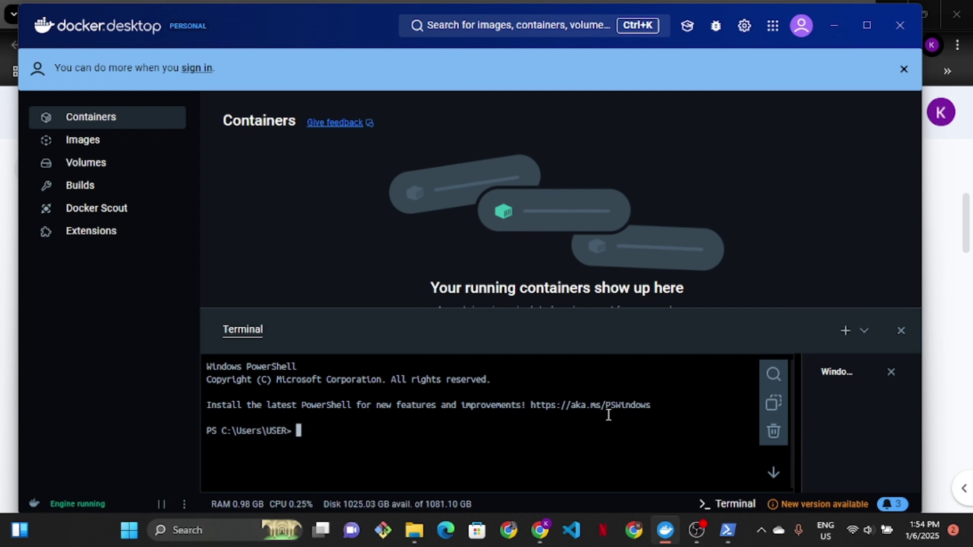
Go up one directory in the Docker Desktop terminal with "cd .."
text(cd ,,)
key(BackSpace)
key(BackSpace)
key(BackSpace)
text(..)
key(Return)
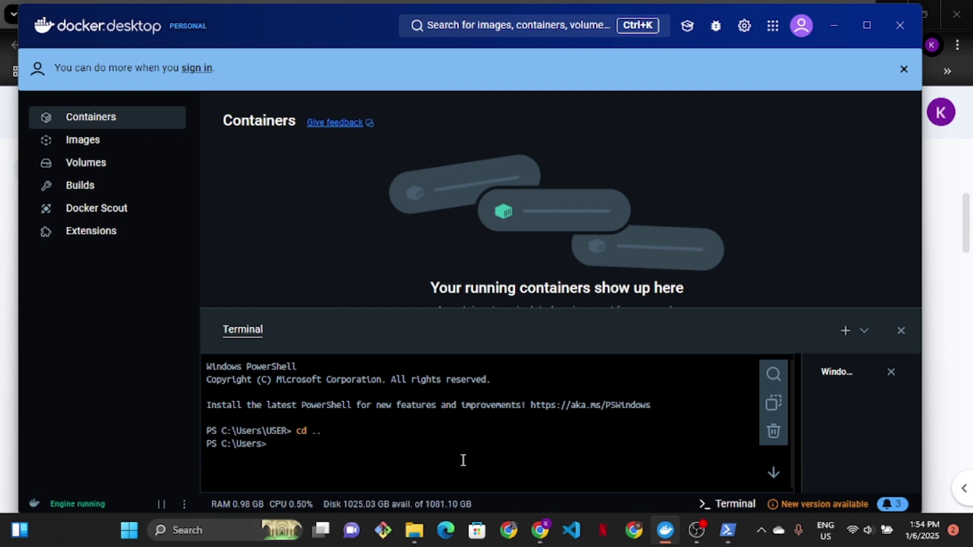
Run "wsl --install" in the Docker Desktop terminal to launch Ubuntu
text(wsl intall)
key(BackSpace)
key(BackSpace)
key(BackSpace)
key(BackSpace)
key(BackSpace)
key(BackSpace)
text(--)
text(nstall)
key(Return)
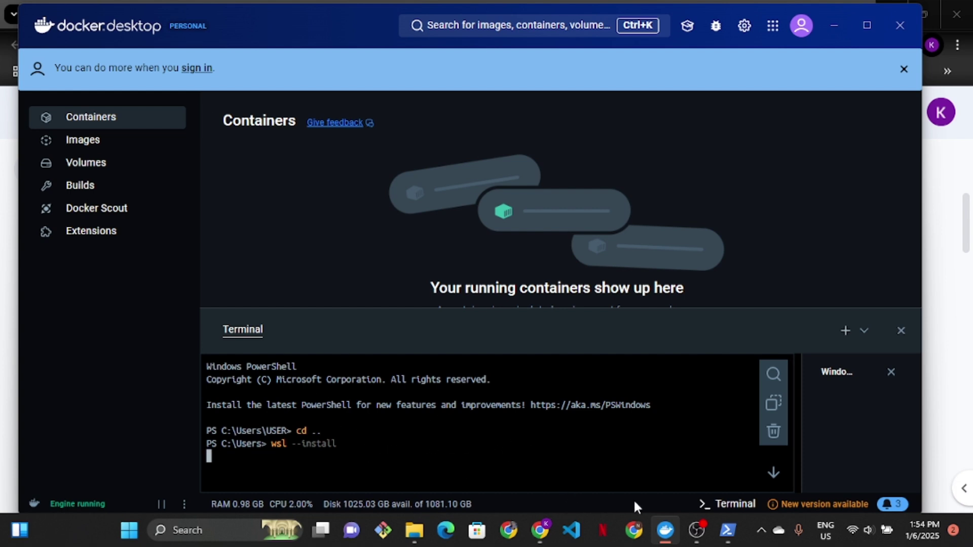
Switch to the hyperspace document in Chrome and copy the command "pkill -f aios"
click(540, 531)
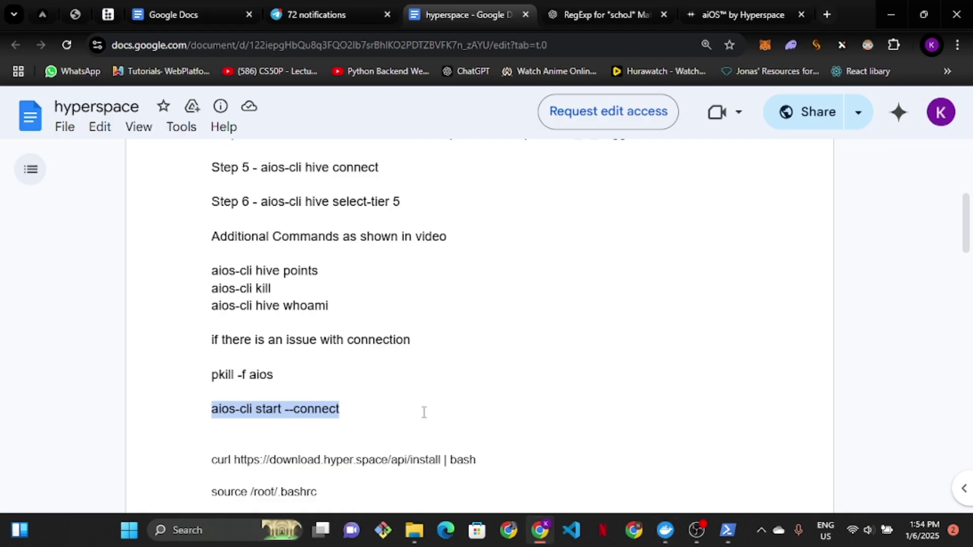
drag(295, 393, 206, 376)
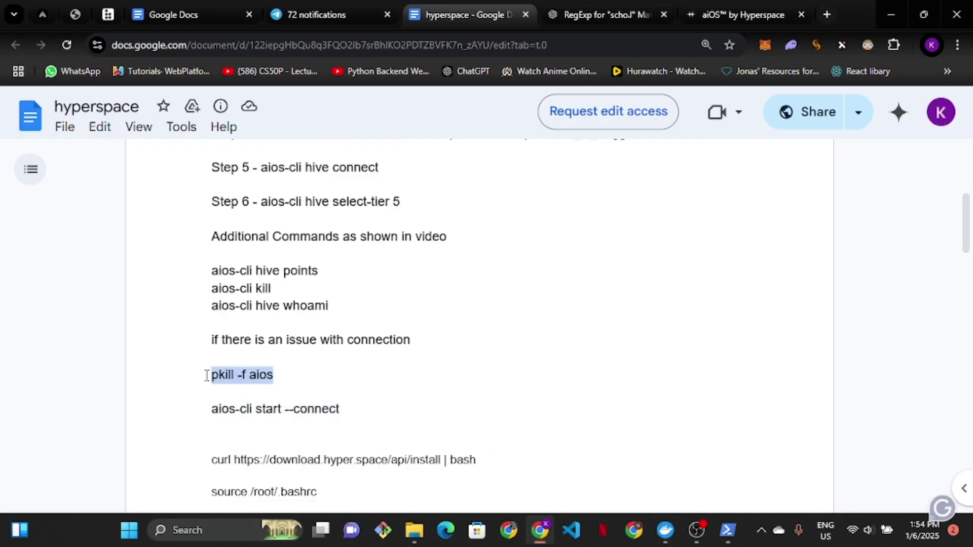
right_click(226, 378)
click(268, 395)
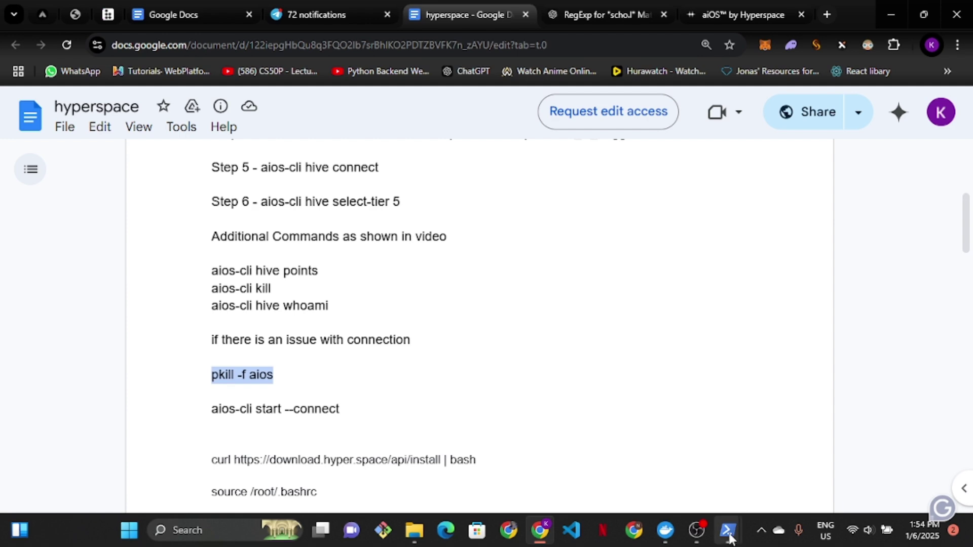
Look over the earlier pkill and start commands in the Ubuntu terminal window and return to Docker Desktop's terminal
mouse_move(728, 530)
click(822, 482)
scroll(480, 469, down, 3)
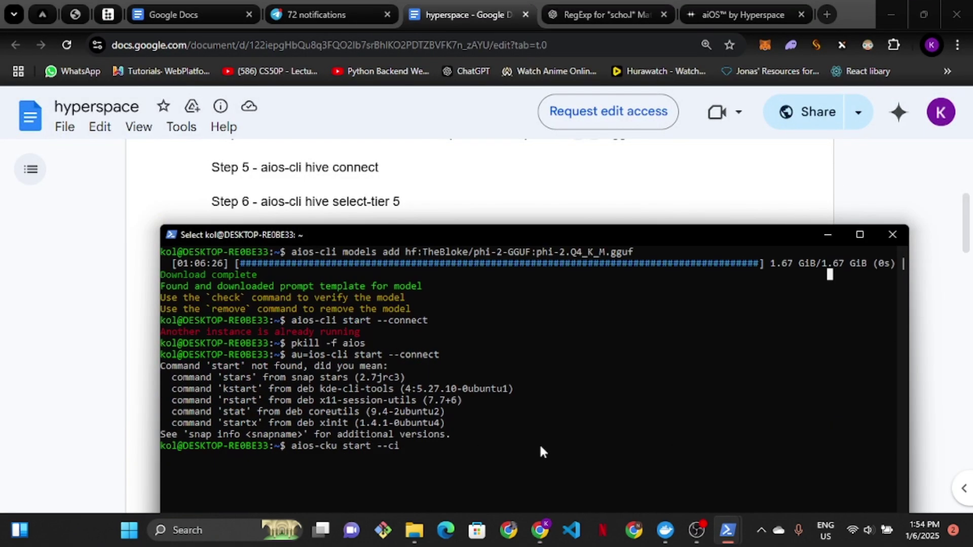
click(665, 530)
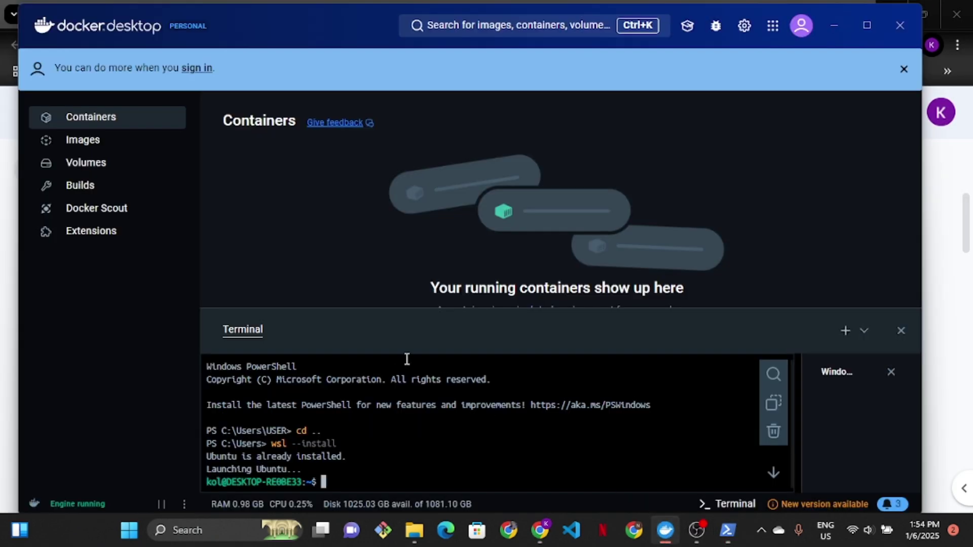
Paste and run the copied command "pkill -f aios" at the Ubuntu prompt in Docker Desktop's terminal
right_click(349, 469)
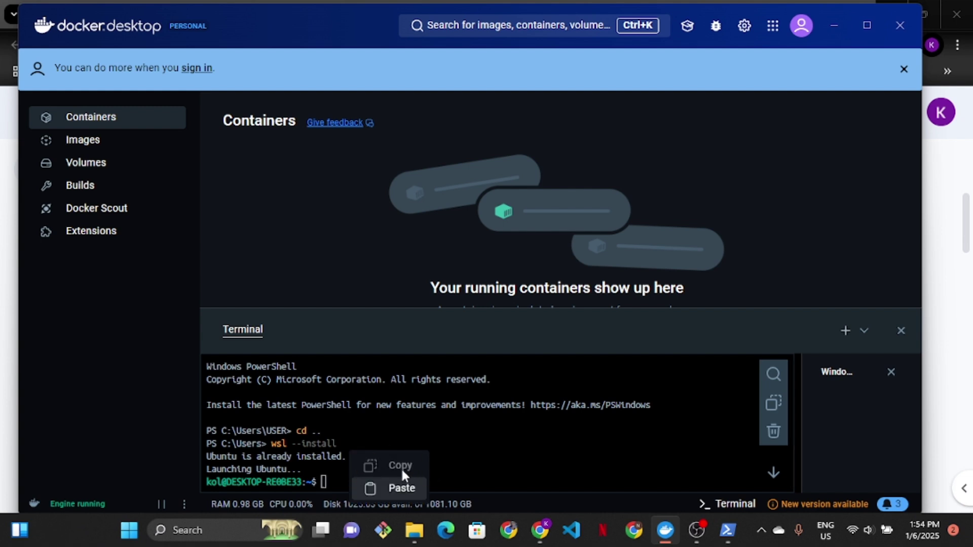
click(400, 487)
key(Return)
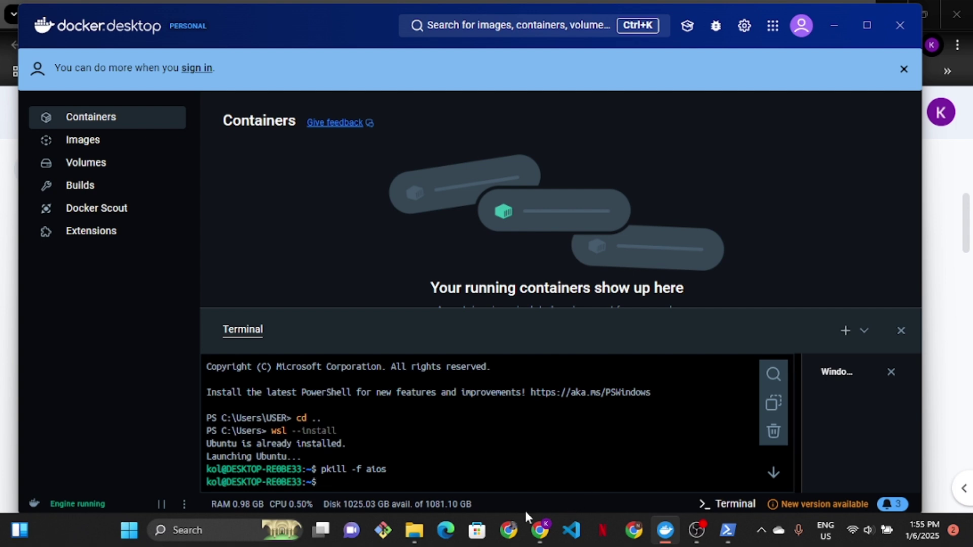
Review the "pkill -f aios" line in the hyperspace document and the earlier pkill and start commands in the separate Ubuntu terminal window
click(540, 530)
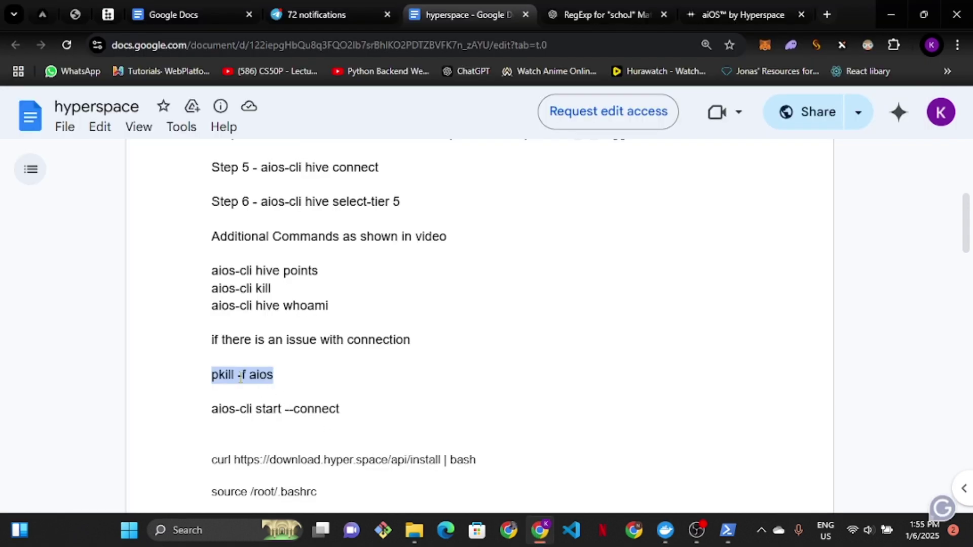
drag(274, 376, 297, 383)
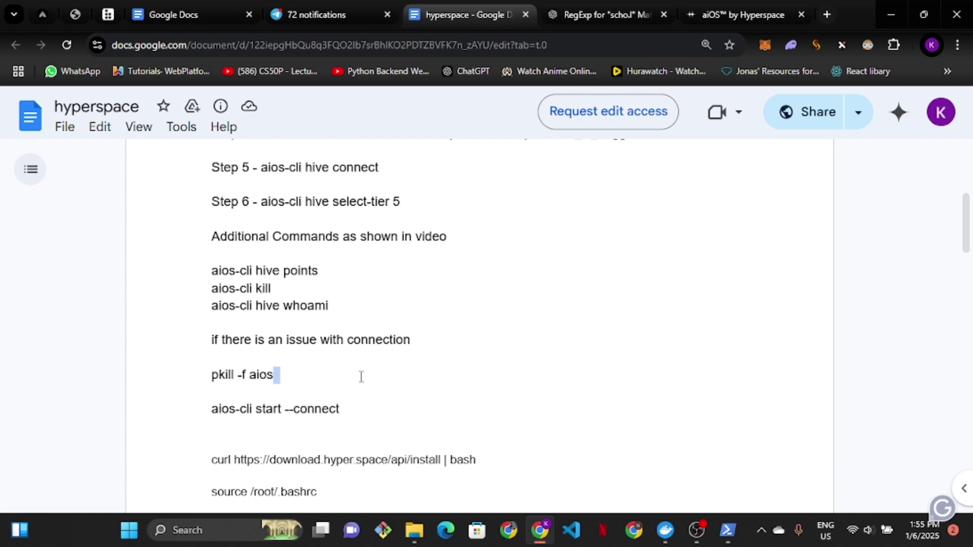
click(541, 531)
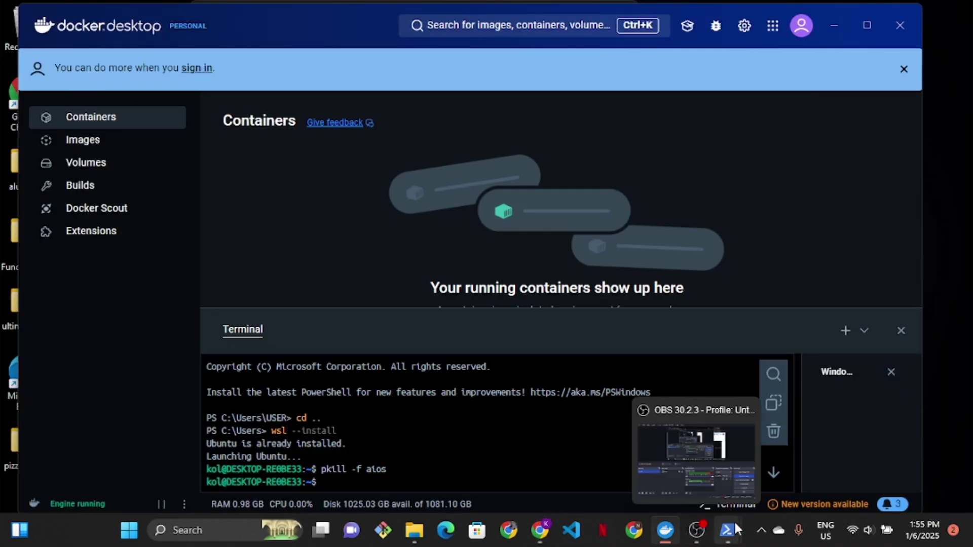
mouse_move(733, 530)
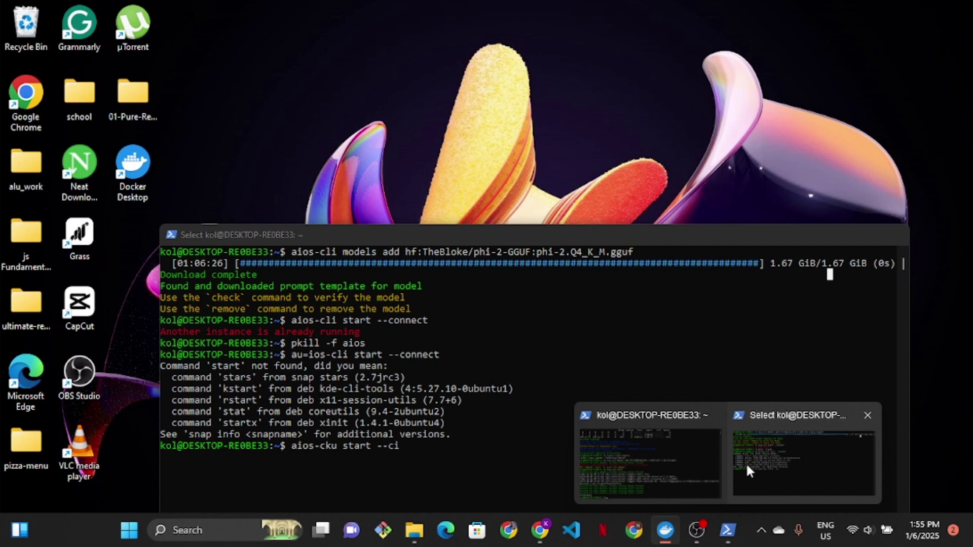
click(749, 468)
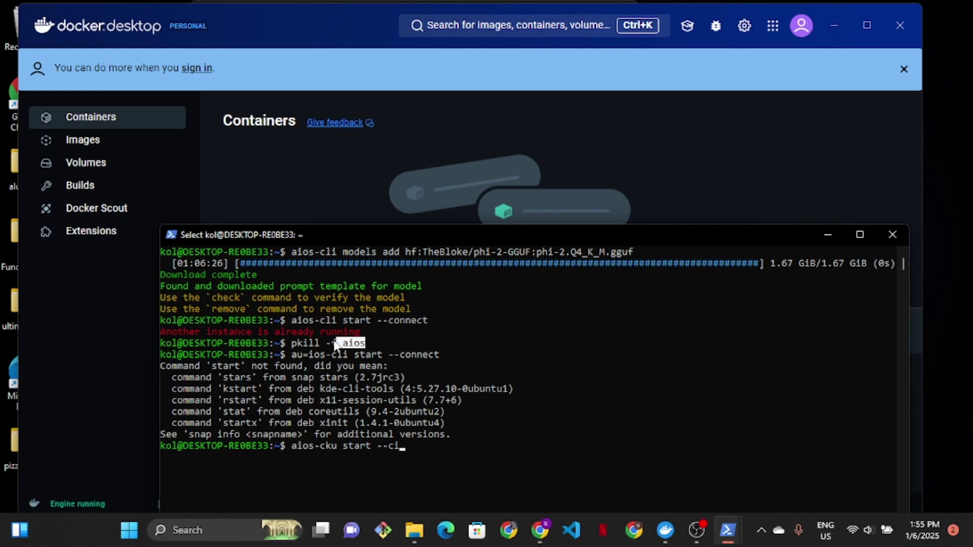
drag(358, 345, 291, 345)
click(454, 355)
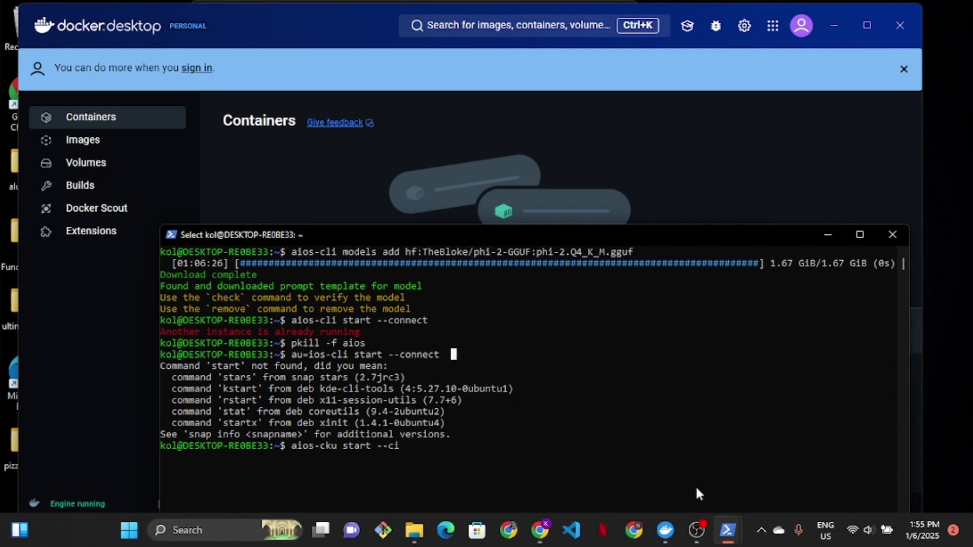
Switch to the hyperspace document in Chrome and copy the command "aios-cli start --connect"
click(536, 530)
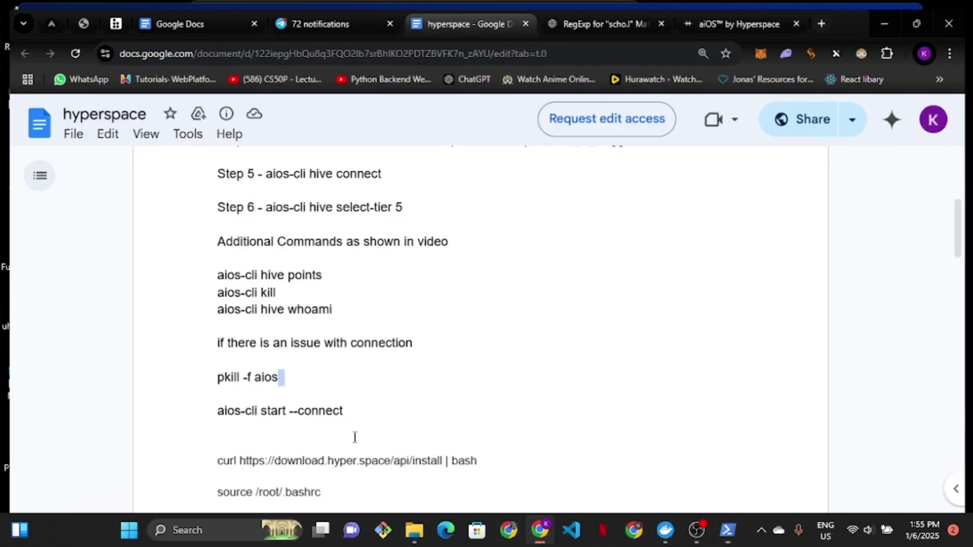
drag(342, 409, 209, 418)
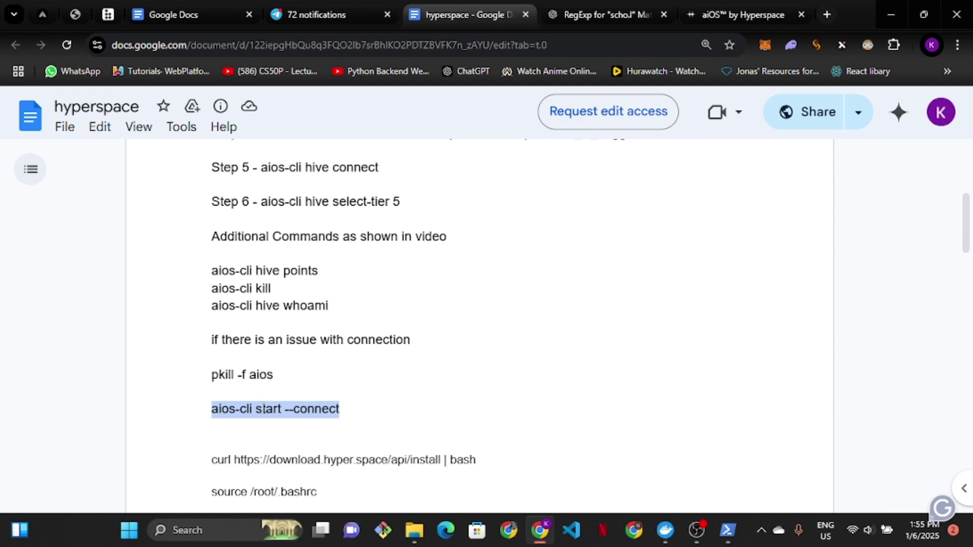
right_click(263, 408)
click(323, 431)
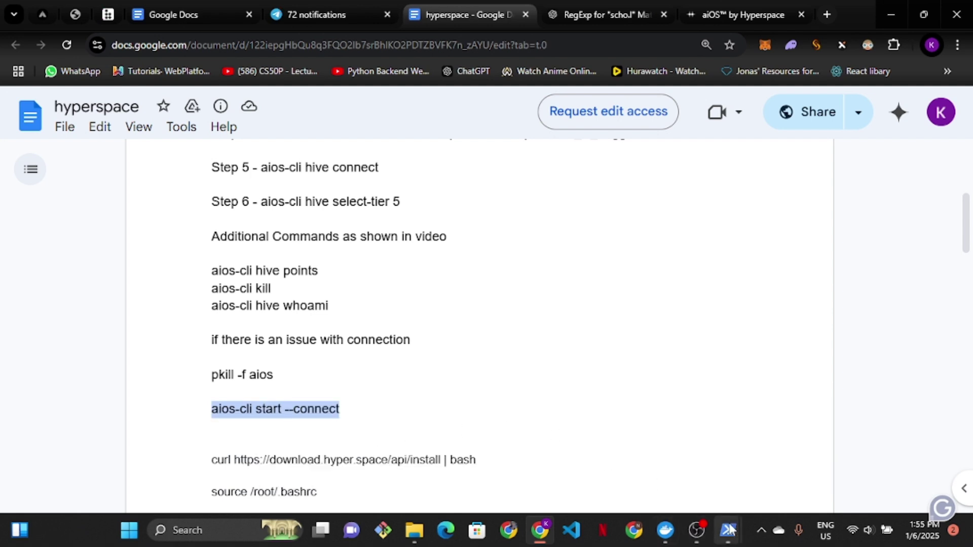
Switch to Docker Desktop, run "aios-cli start --connect" in its terminal, and look over the connection log
click(665, 530)
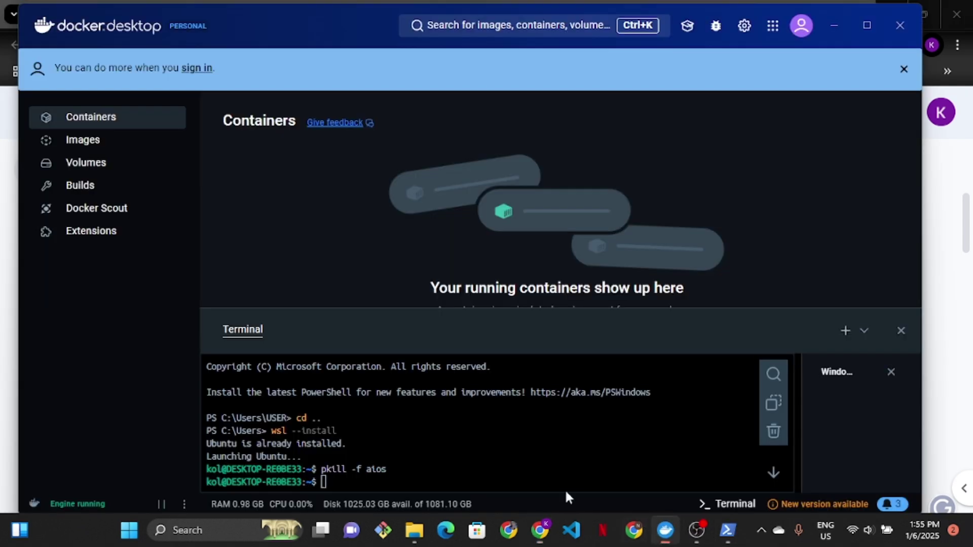
right_click(395, 482)
click(432, 490)
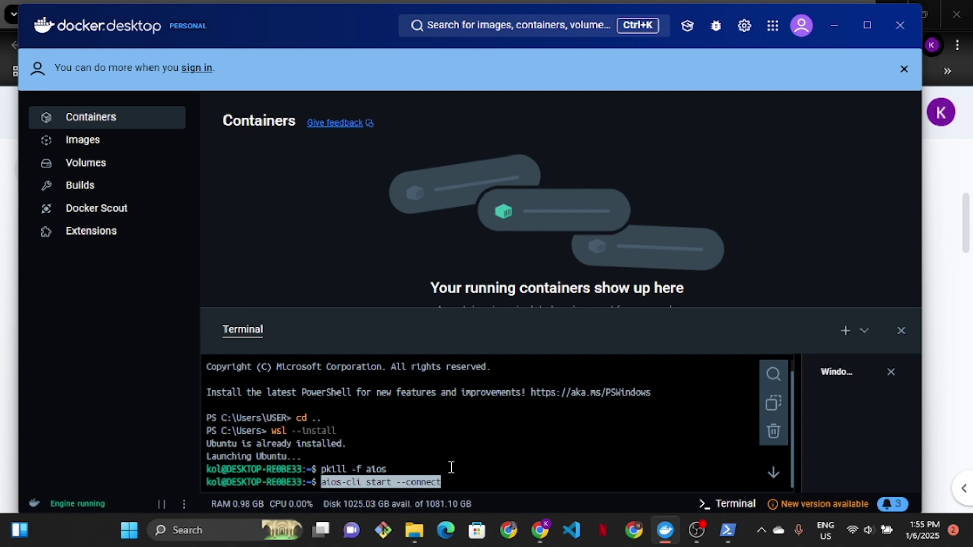
key(Return)
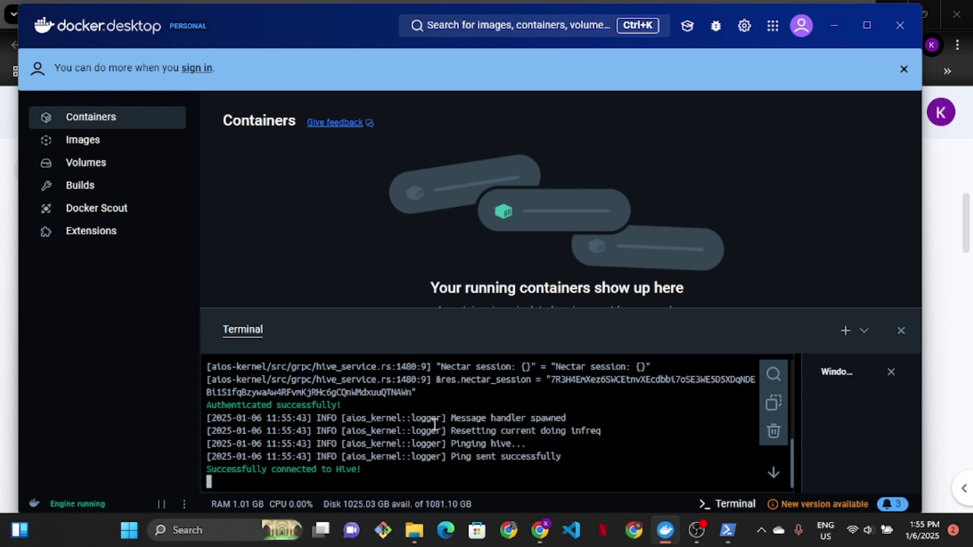
scroll(446, 422, up, 6)
scroll(402, 426, down, 2)
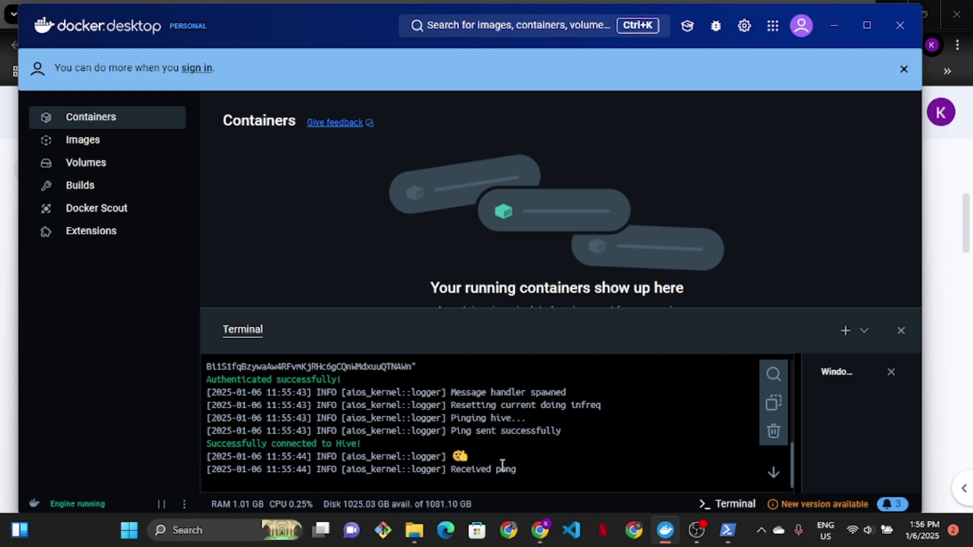
Return to the hyperspace document in Chrome and read through its Config Node, key import and Check Points commands
click(940, 274)
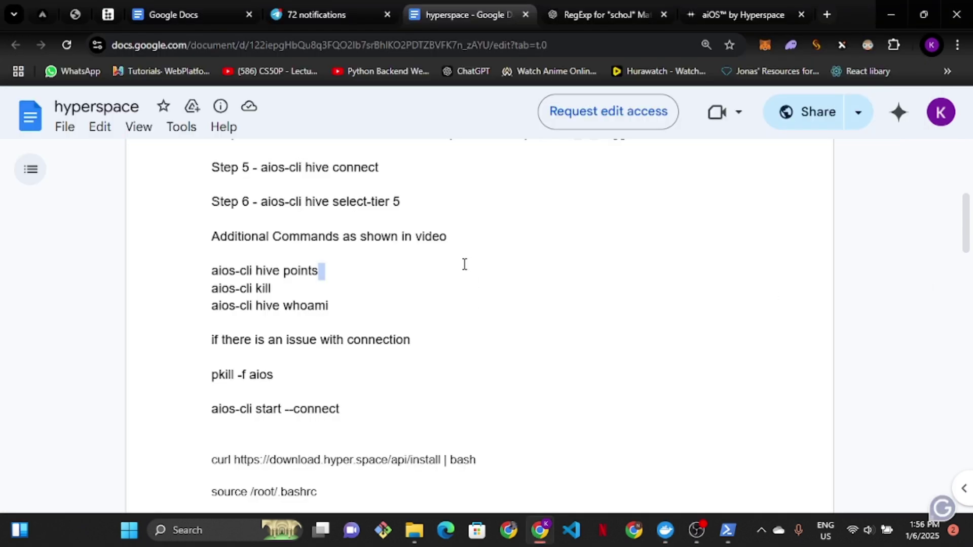
scroll(464, 264, down, 20)
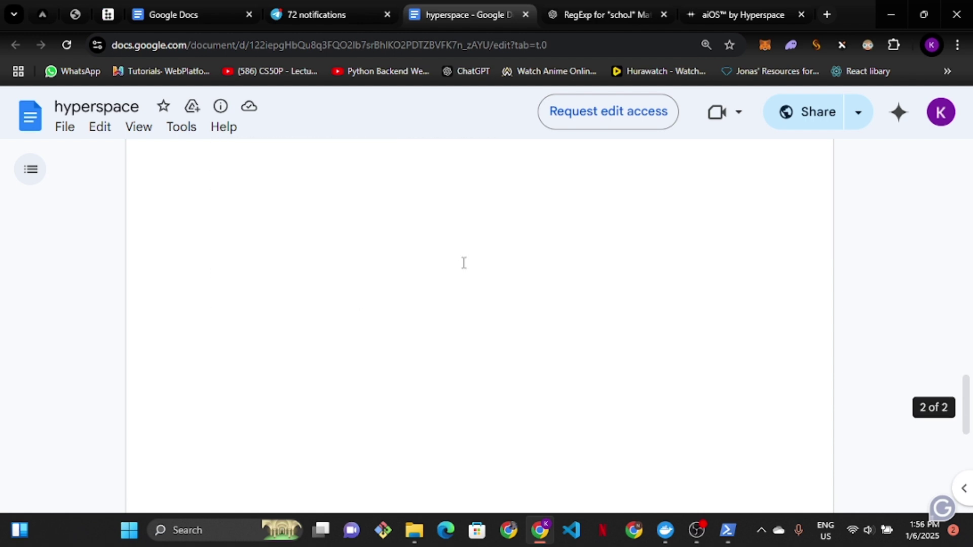
scroll(463, 263, up, 5)
scroll(464, 260, up, 1)
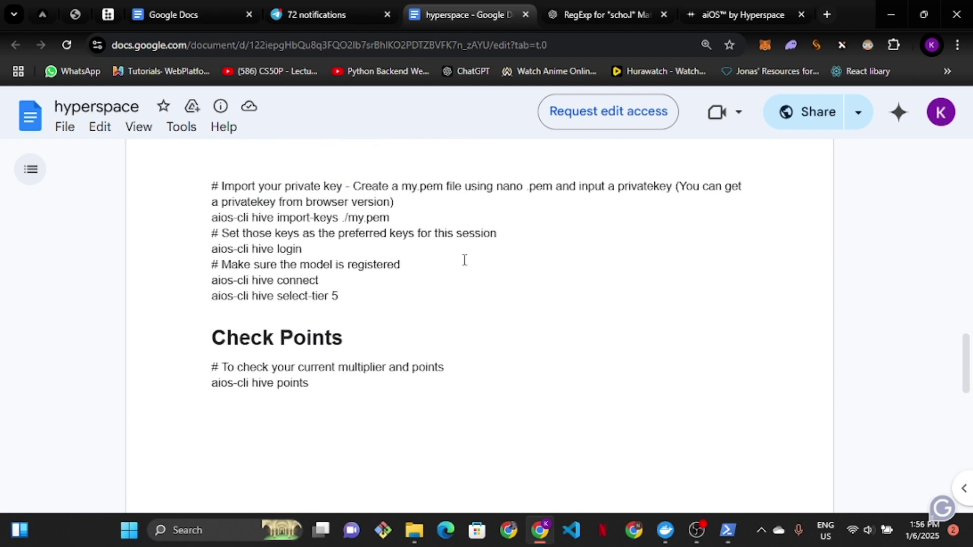
scroll(464, 260, up, 3)
scroll(464, 264, up, 2)
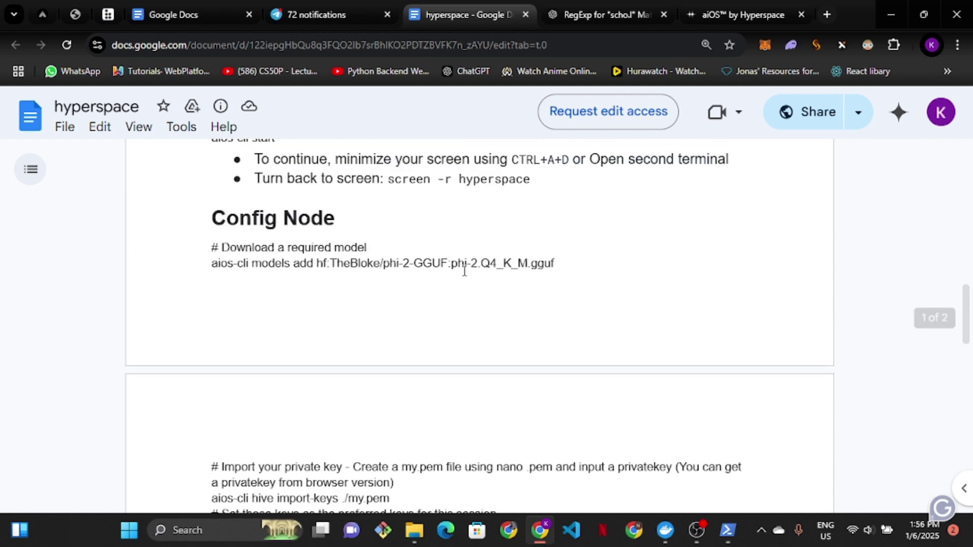
scroll(464, 270, down, 3)
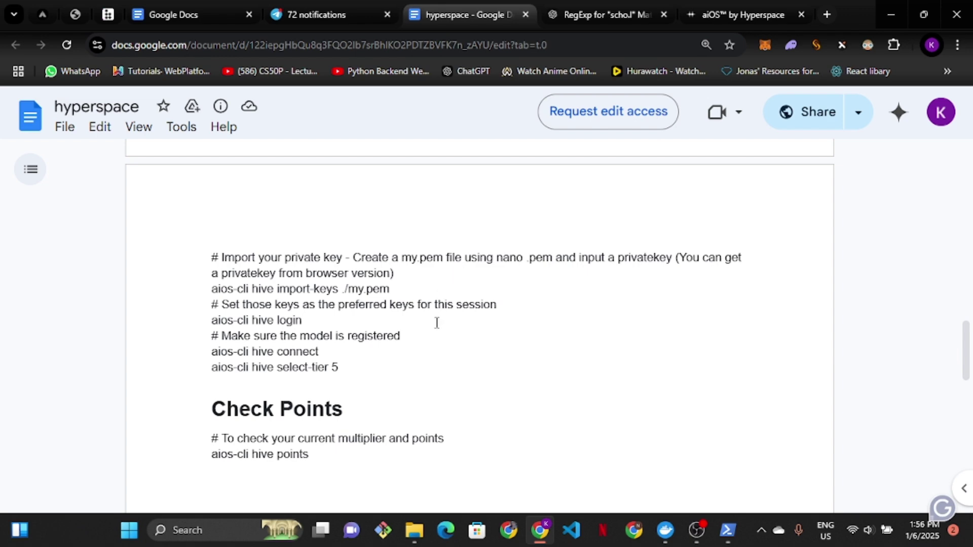
scroll(462, 333, up, 10)
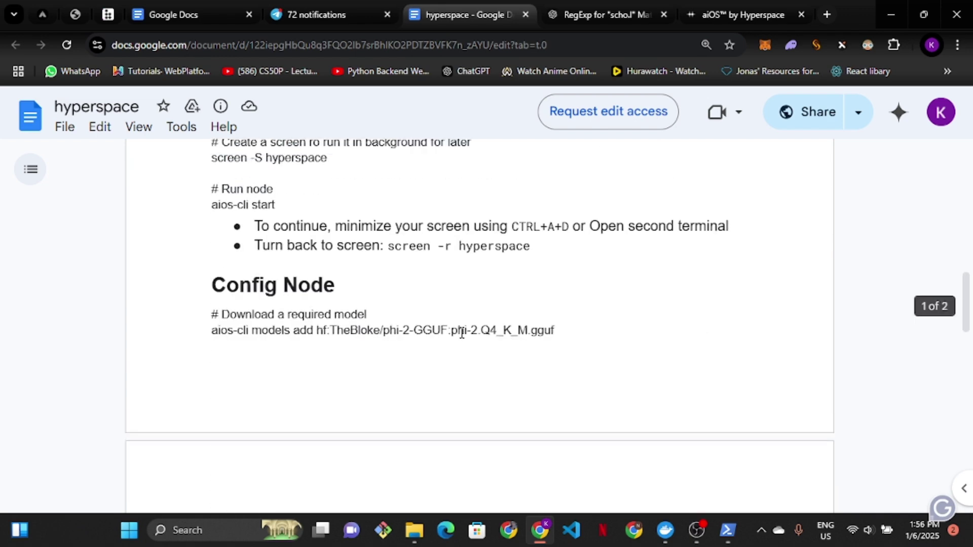
scroll(462, 332, up, 2)
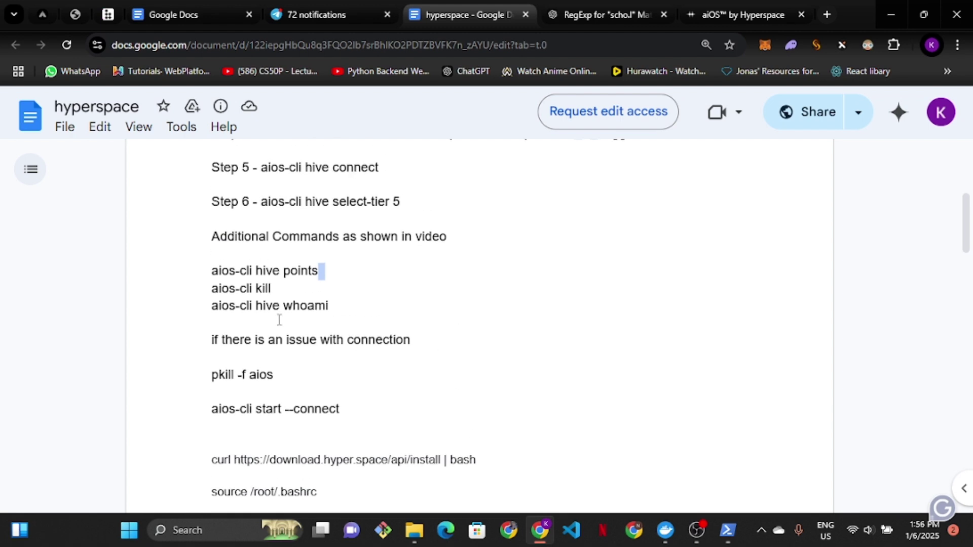
Highlight the "aios-cli hive whoami" command among the document's additional commands for review
drag(343, 310, 202, 312)
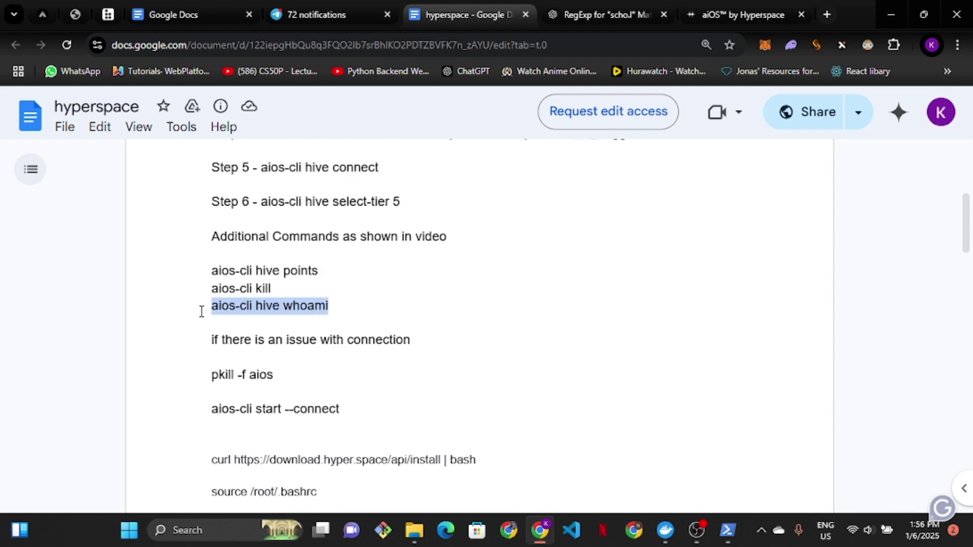
click(316, 306)
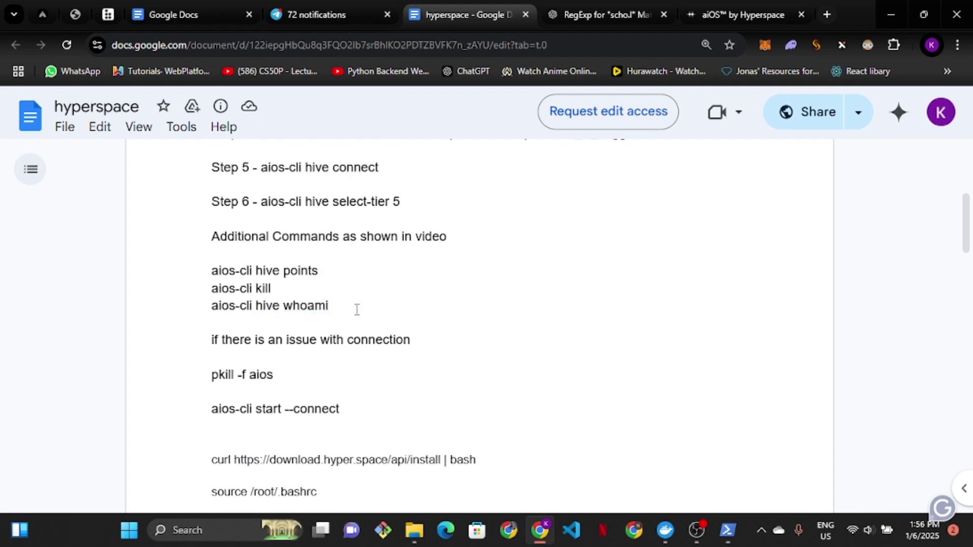
drag(357, 310, 205, 307)
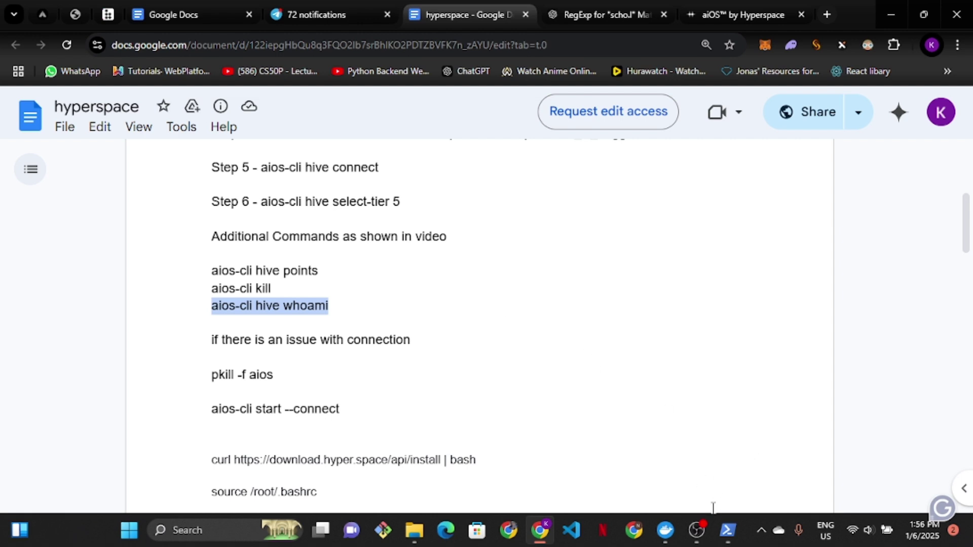
mouse_move(728, 530)
click(421, 322)
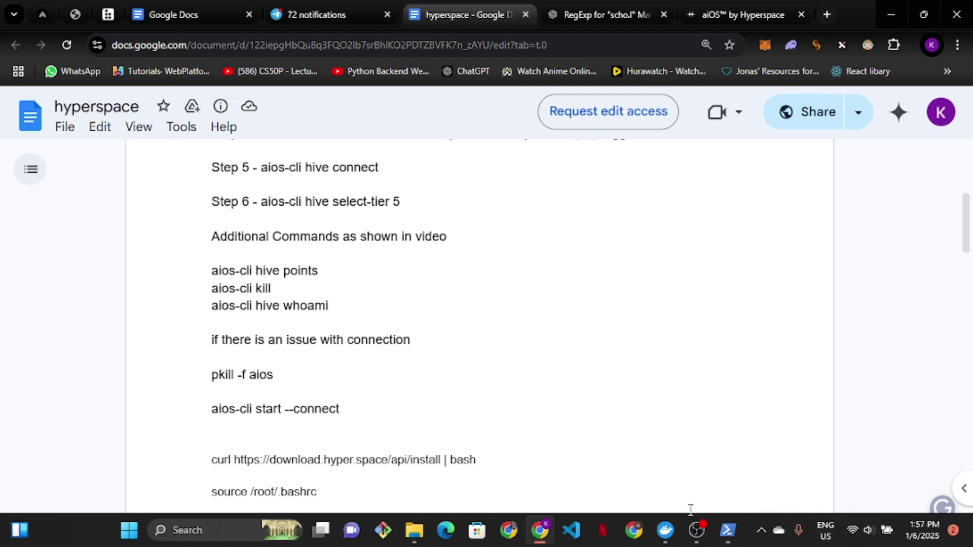
Switch to Docker Desktop's terminal and examine the model registration message and the ping and pong log lines
click(667, 530)
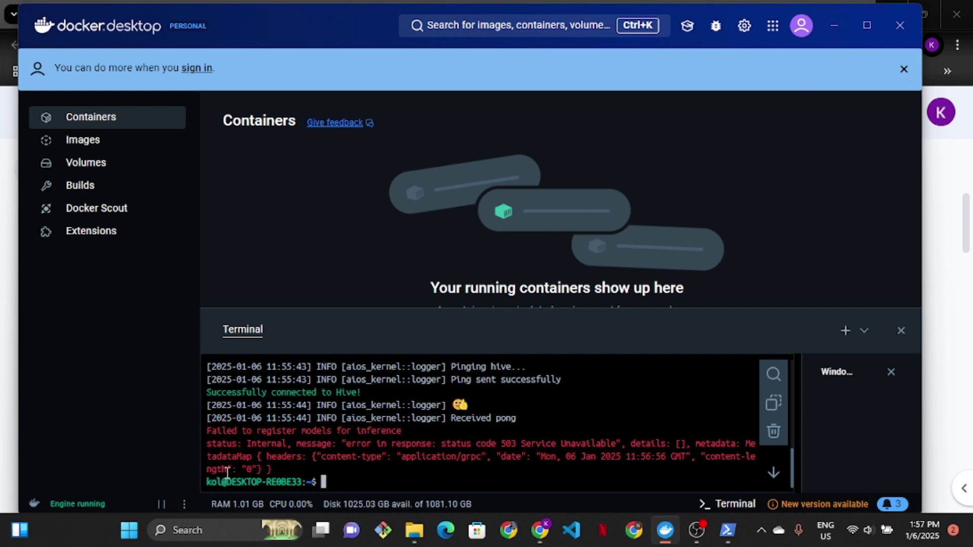
drag(286, 470, 248, 437)
click(248, 437)
scroll(501, 436, up, 2)
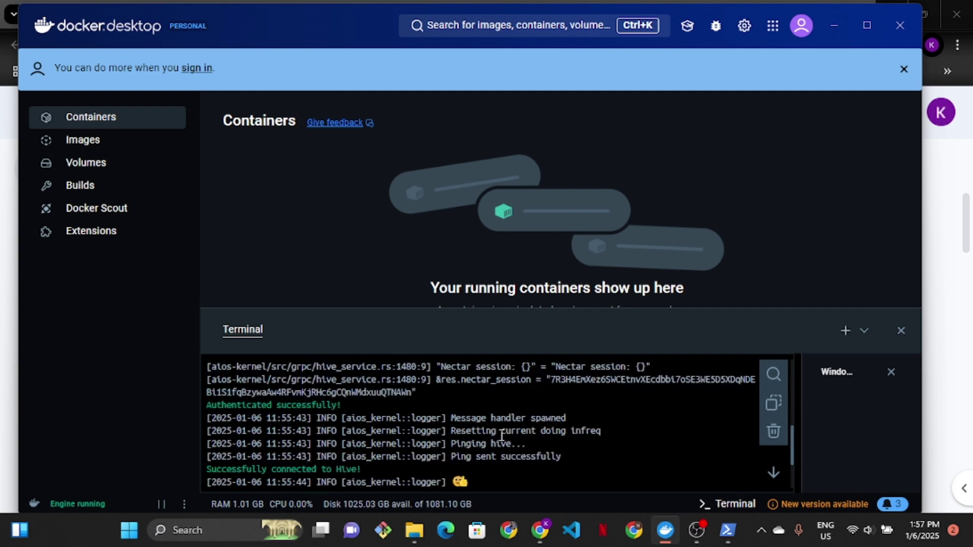
scroll(502, 436, down, 2)
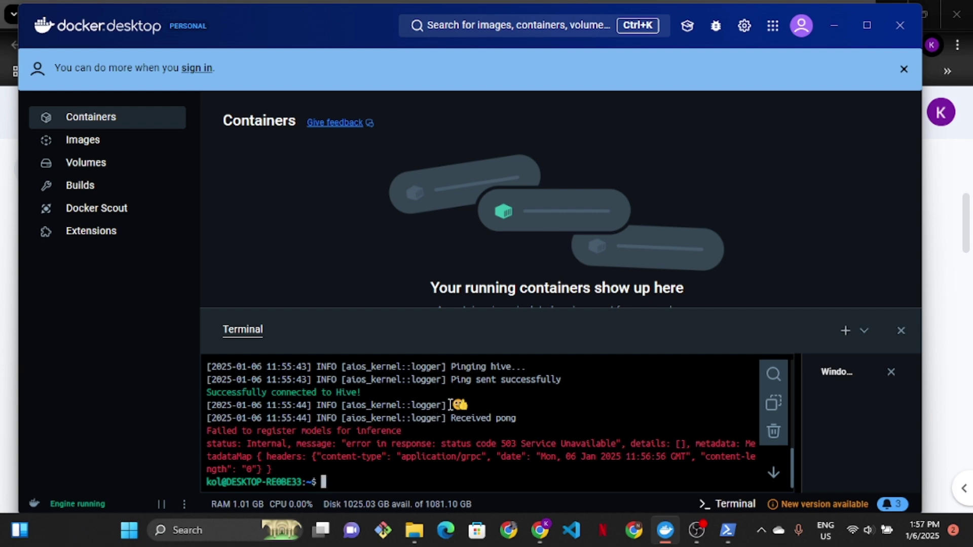
drag(450, 404, 479, 404)
scroll(494, 397, up, 2)
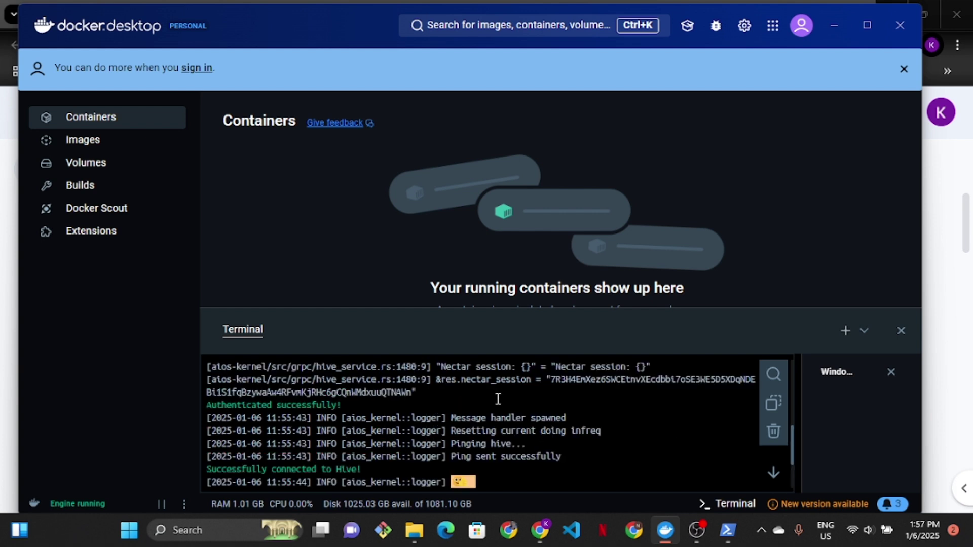
scroll(501, 443, down, 2)
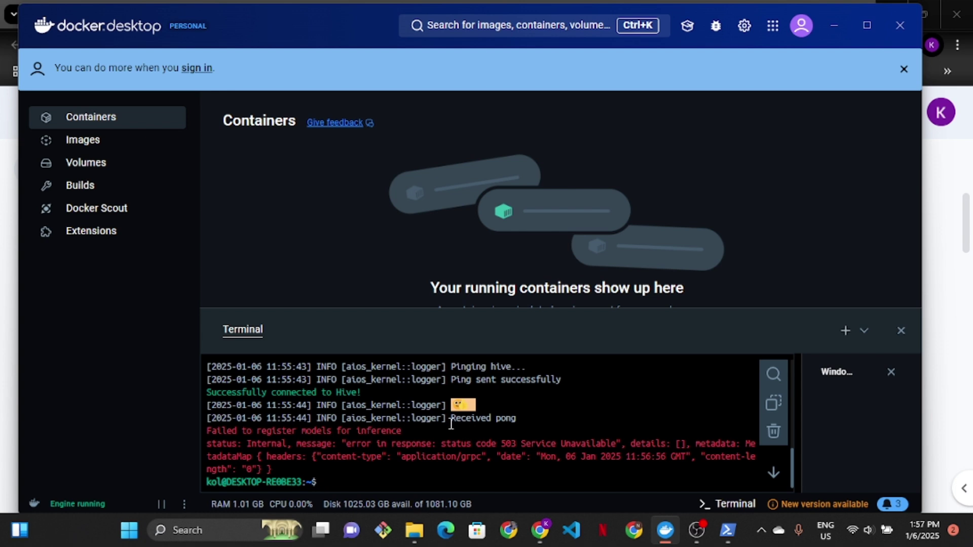
drag(517, 419, 455, 422)
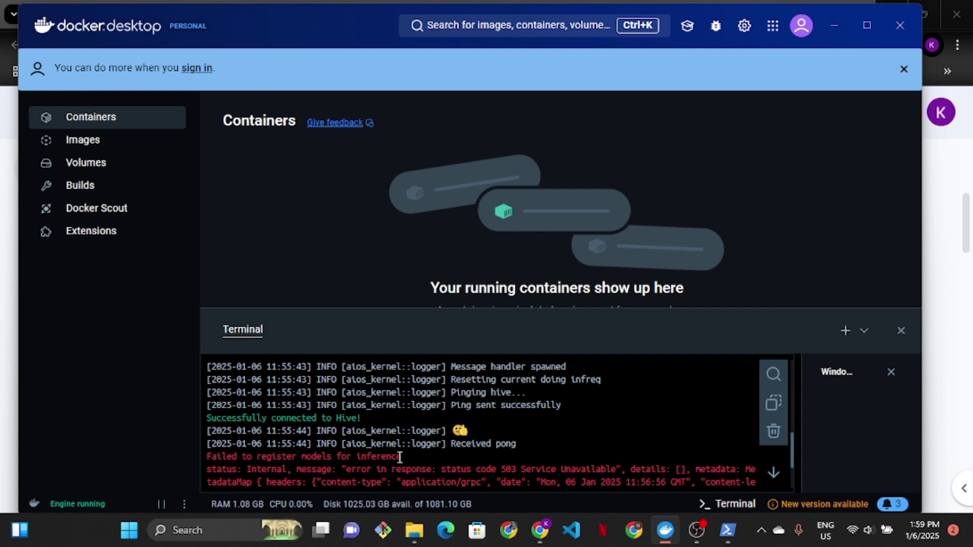
Examine the newest hive ping entries and highlight the shell prompt preceding them in the terminal
scroll(350, 410, up, 2)
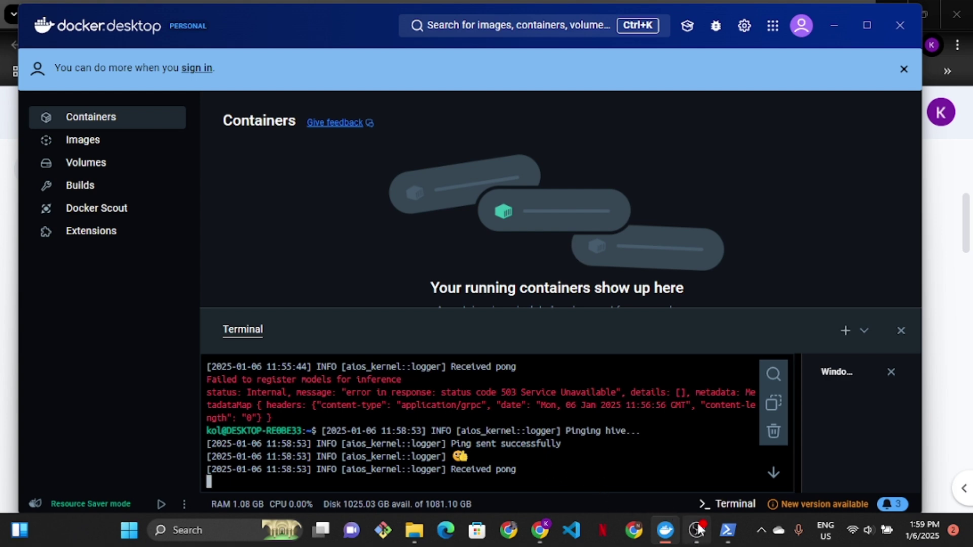
mouse_move(727, 530)
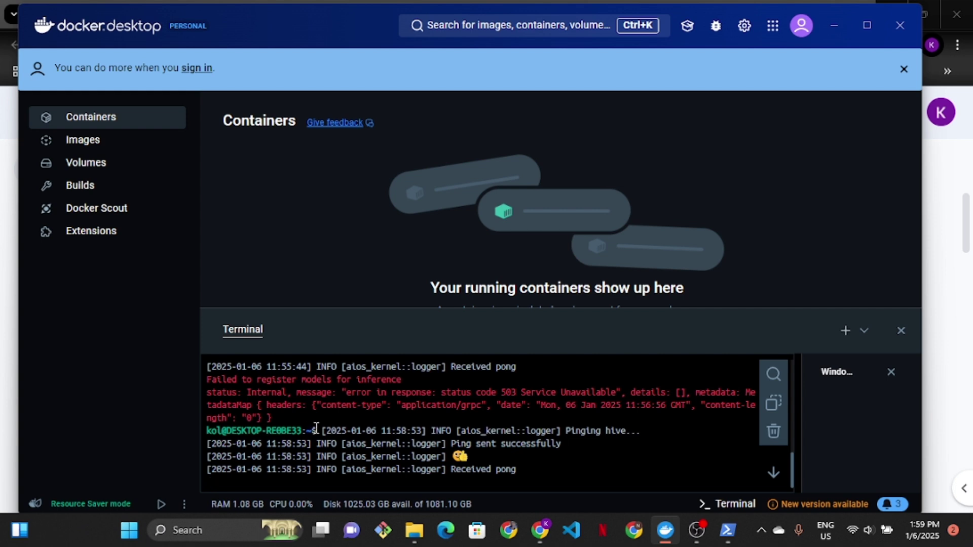
drag(316, 428, 217, 430)
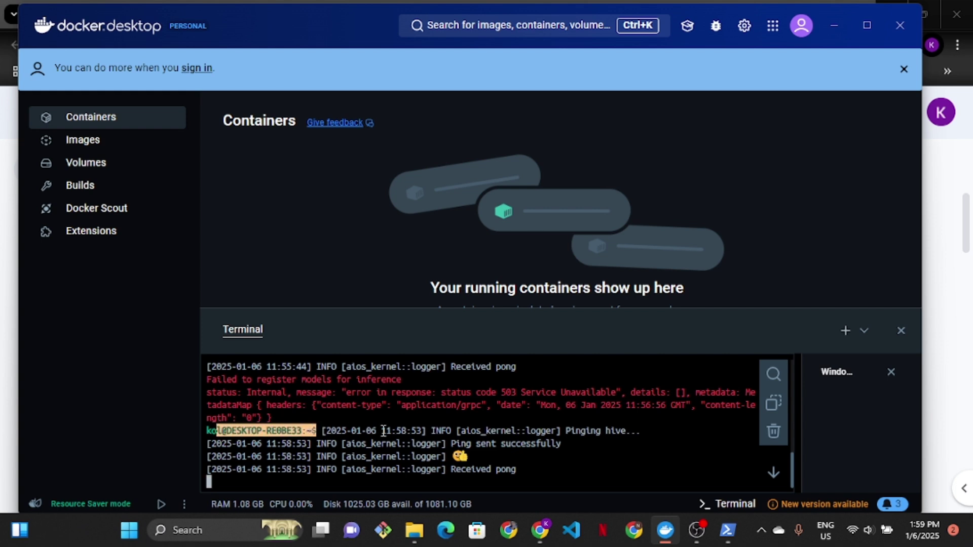
Highlight the latest "Pinging hive" and "Ping sent successfully" log entries in the terminal for review
click(318, 428)
drag(321, 431, 501, 445)
click(497, 459)
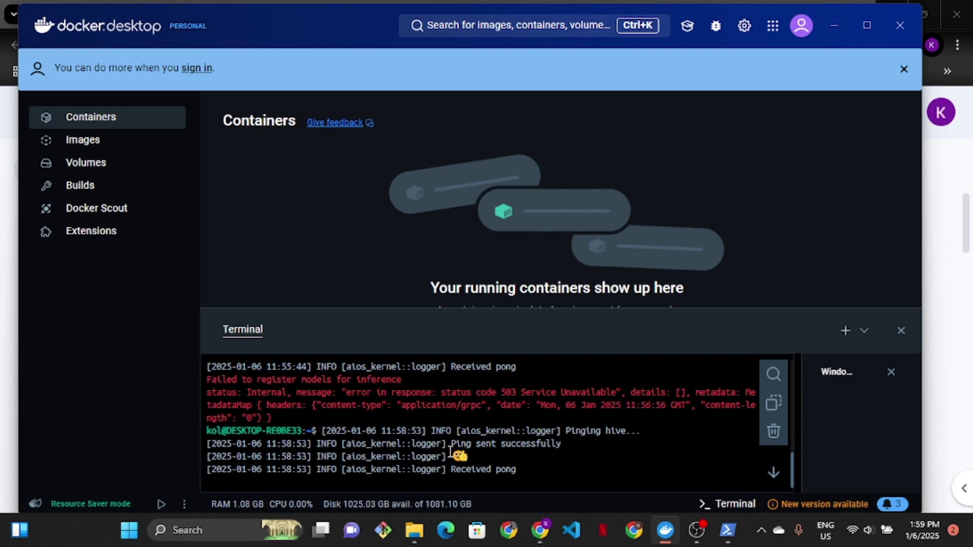
drag(450, 445, 568, 445)
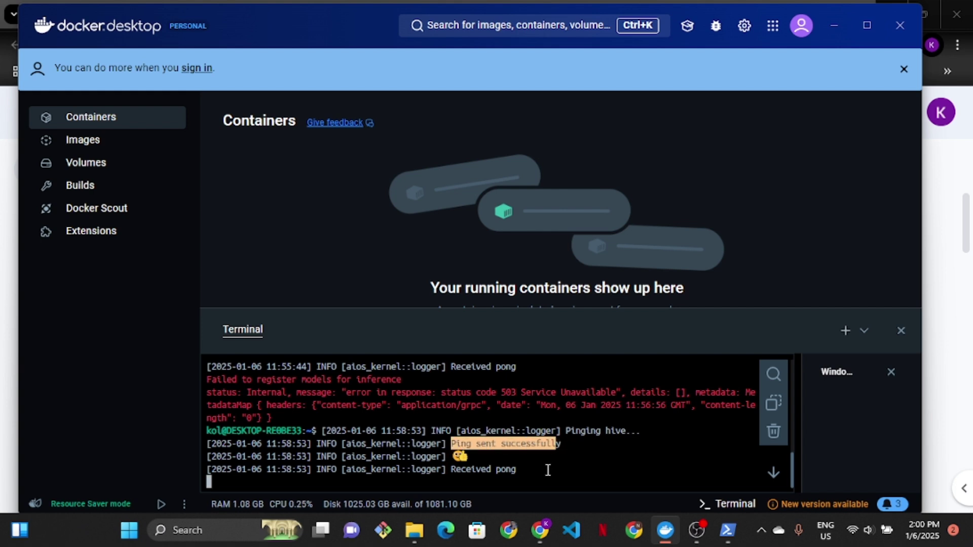
click(524, 469)
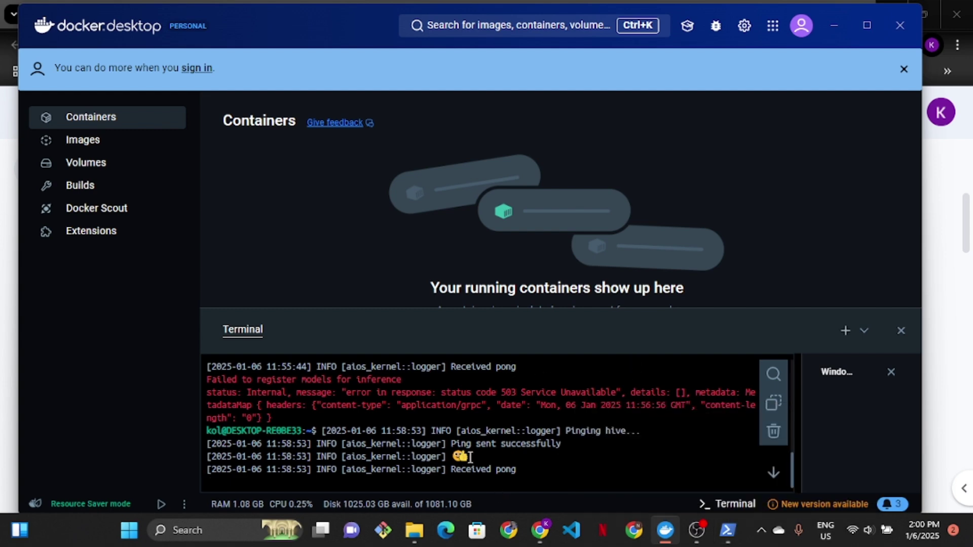
Review the terminal history from the "pkill -f aios" and "aios-cli start --connect" commands through the newest log lines
scroll(569, 452, up, 5)
scroll(569, 453, up, 5)
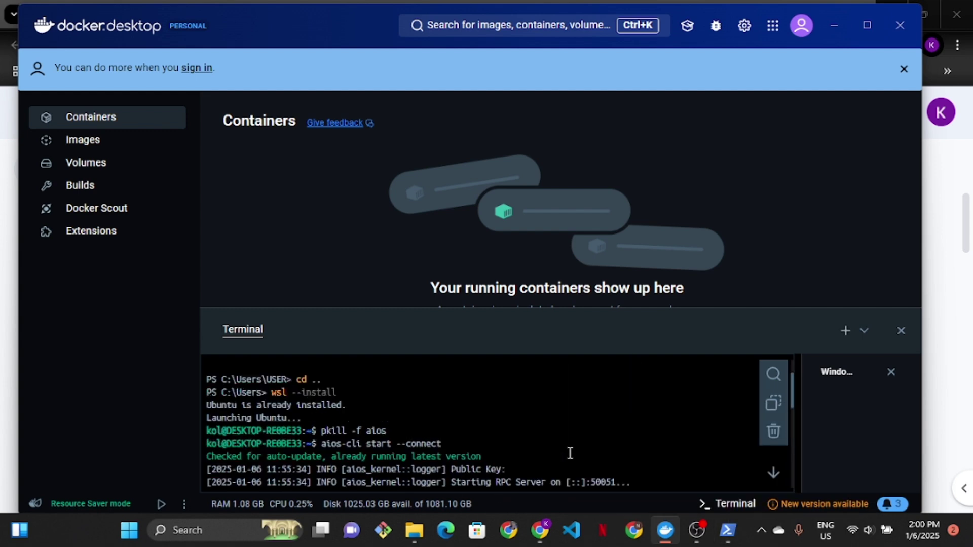
scroll(568, 453, down, 10)
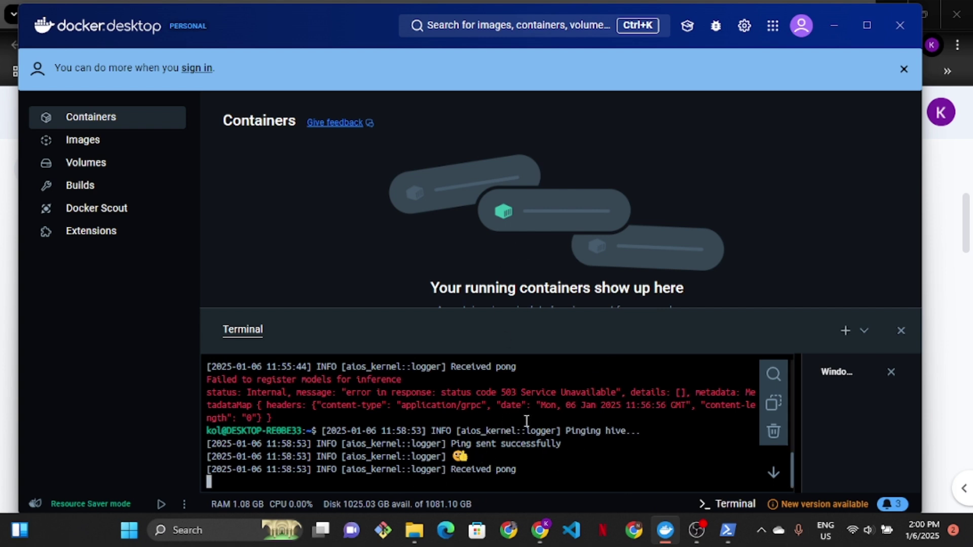
Glance at the hyperspace document in Chrome, return to Docker Desktop, and run the copied "aios-cli hive points" command in the second terminal's Ubuntu shell
click(845, 29)
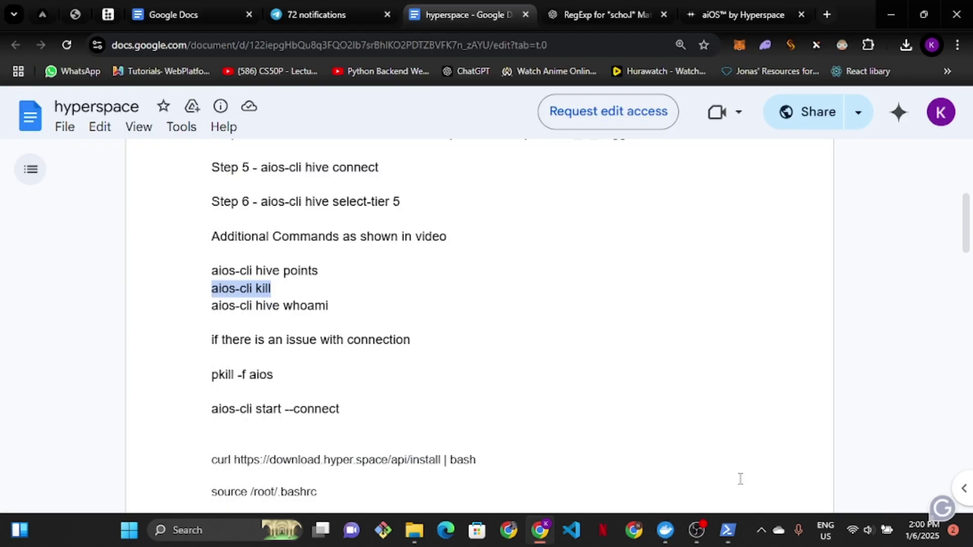
click(665, 530)
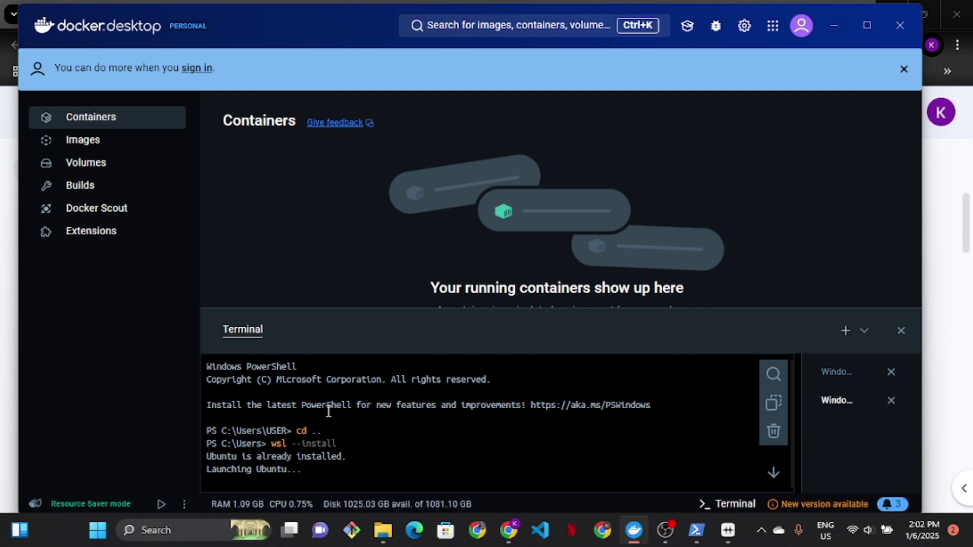
right_click(368, 481)
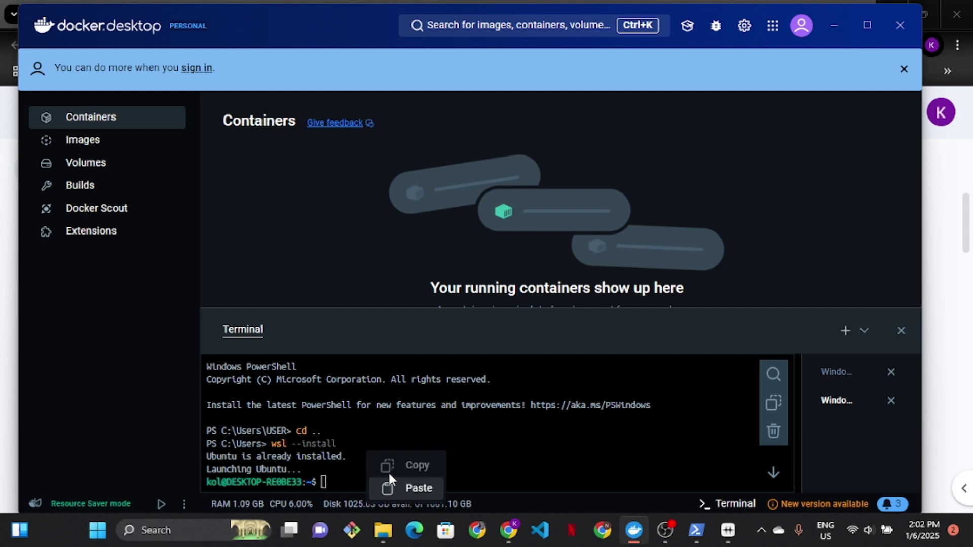
click(419, 488)
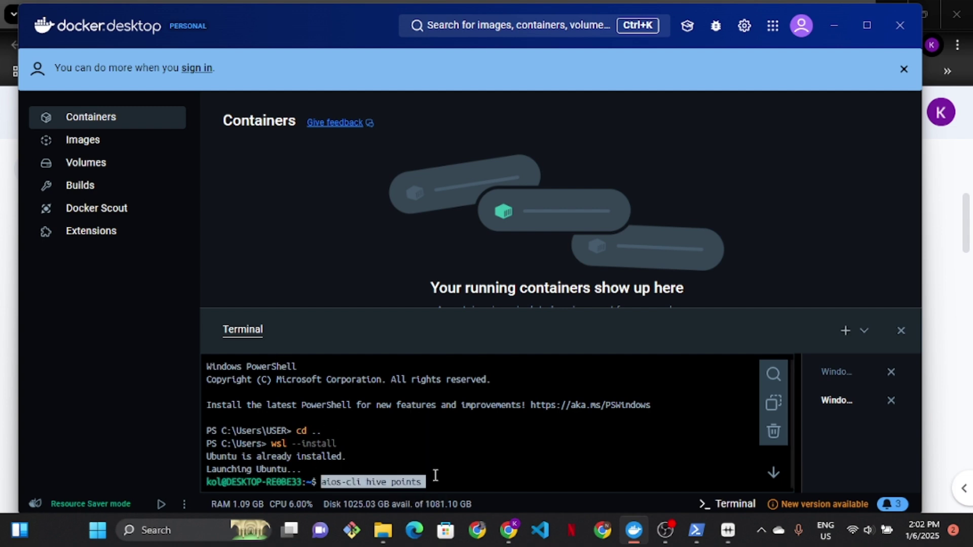
key(Return)
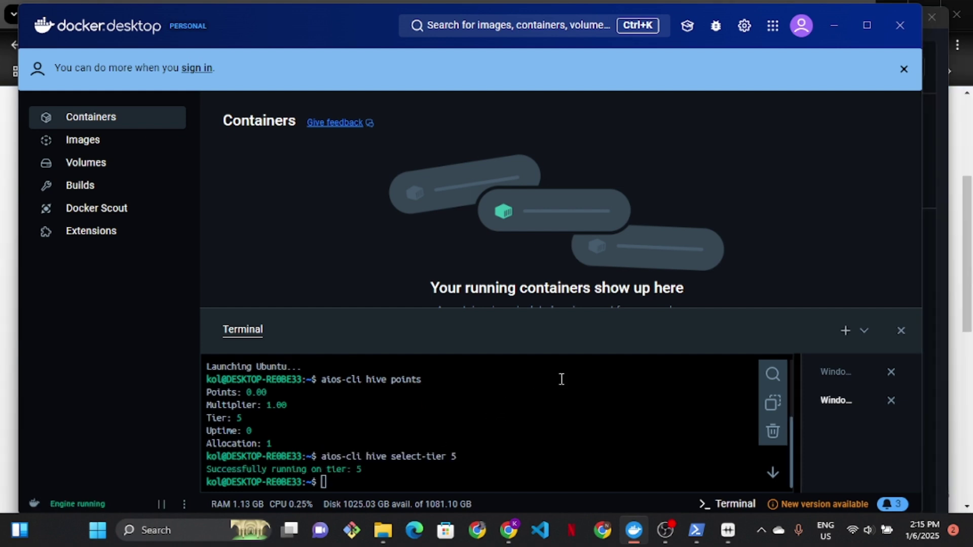
Switch to the hyperspace document in Chrome and review the numbered setup steps and additional commands
click(510, 530)
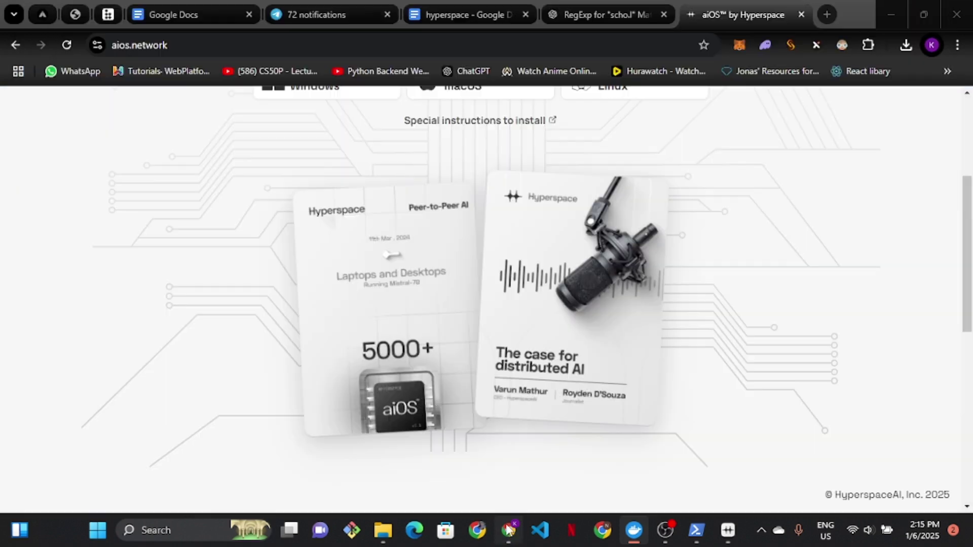
click(446, 12)
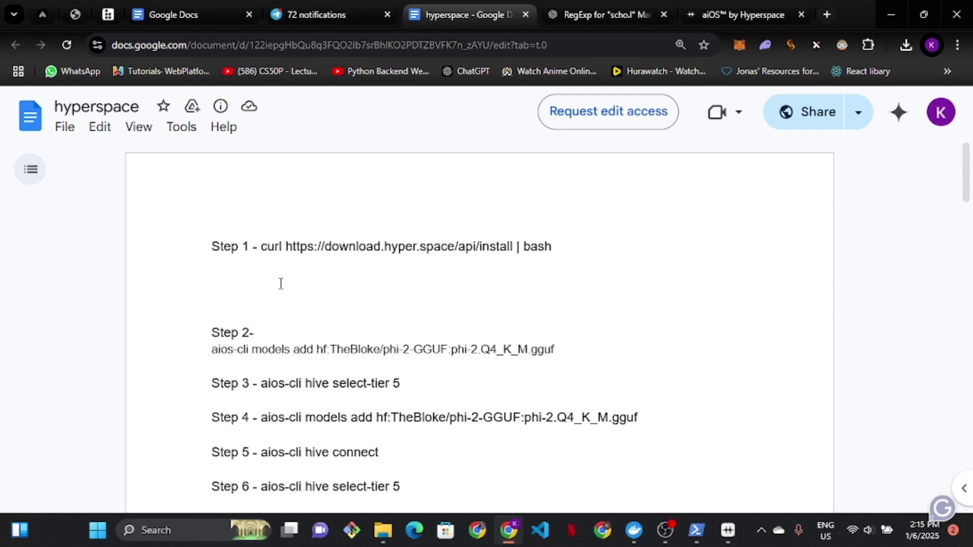
scroll(400, 289, down, 3)
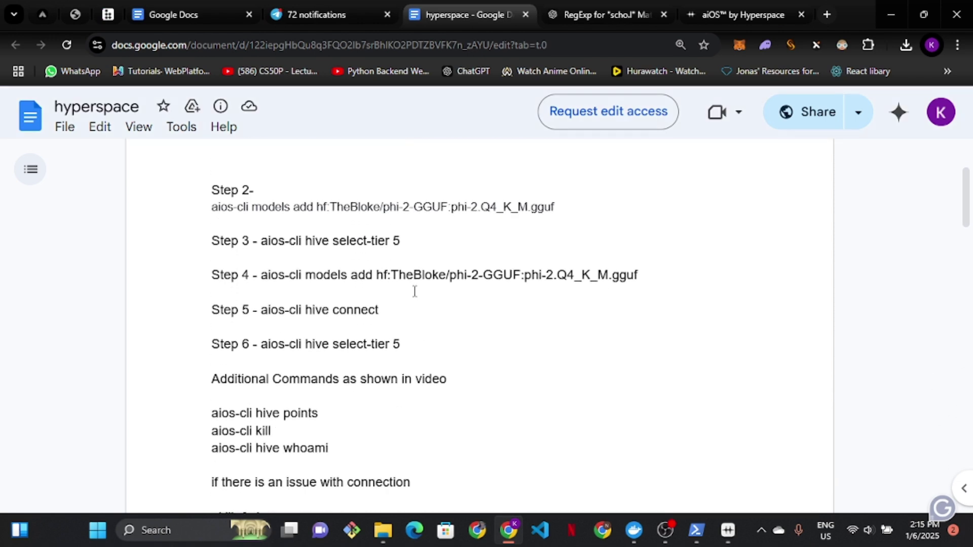